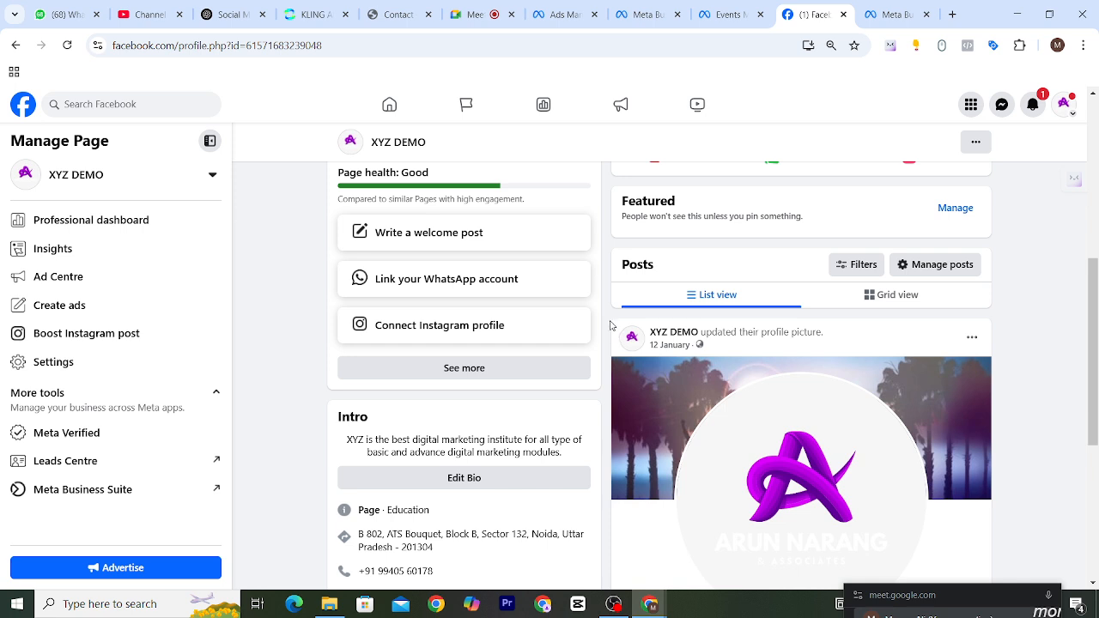
Switch to Ads Manager, open the New Sales ad set and change its audience section to the original audience options.
left_click(567, 15)
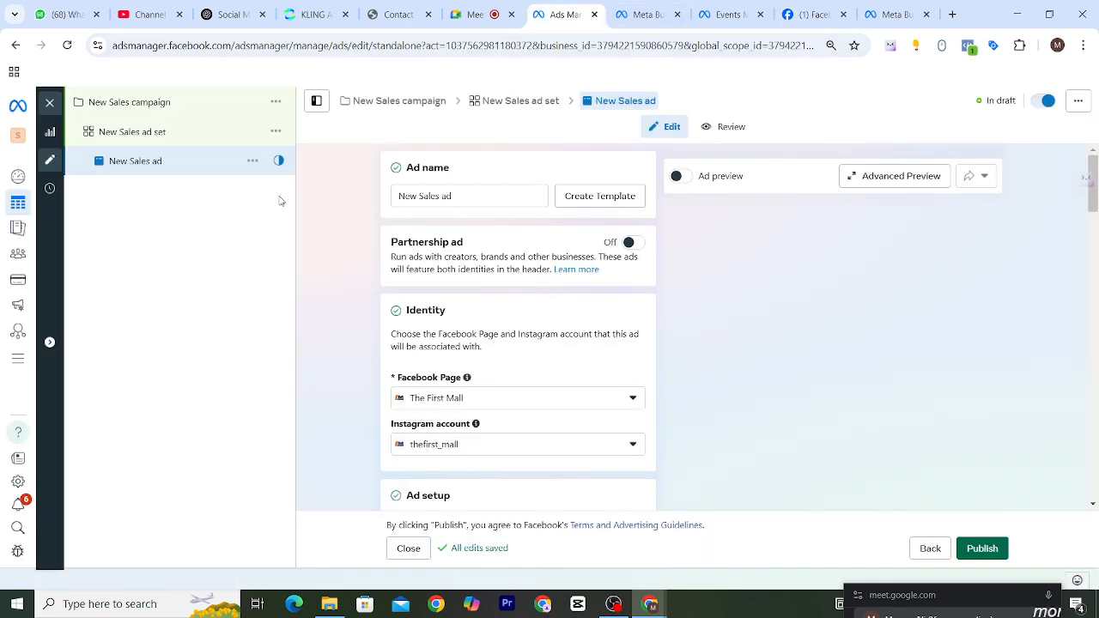
left_click(147, 134)
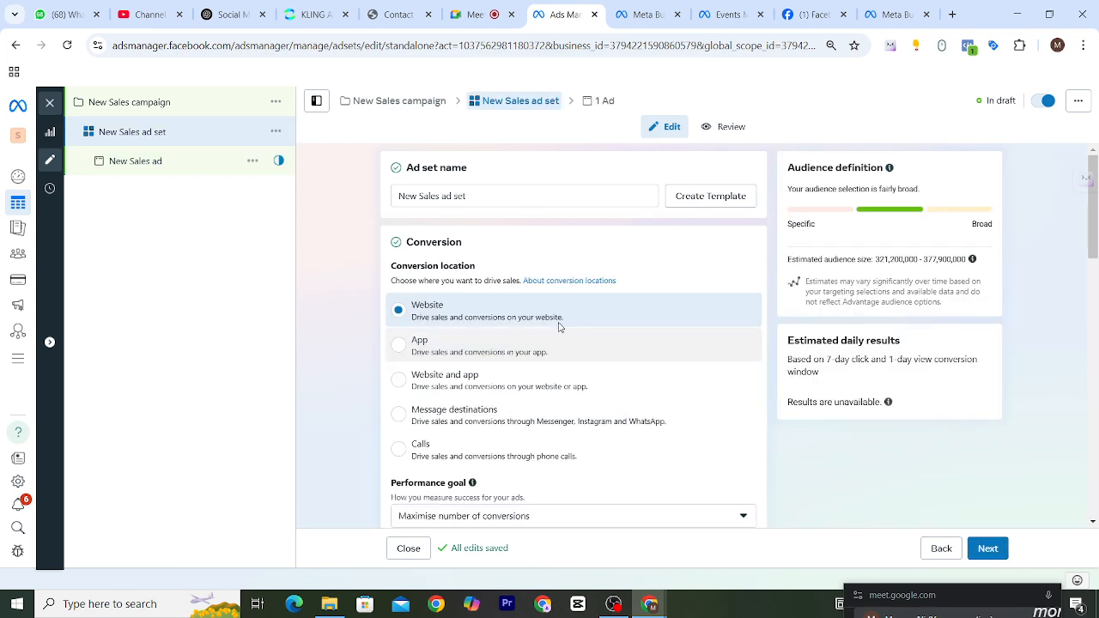
scroll(739, 343, "down", 4)
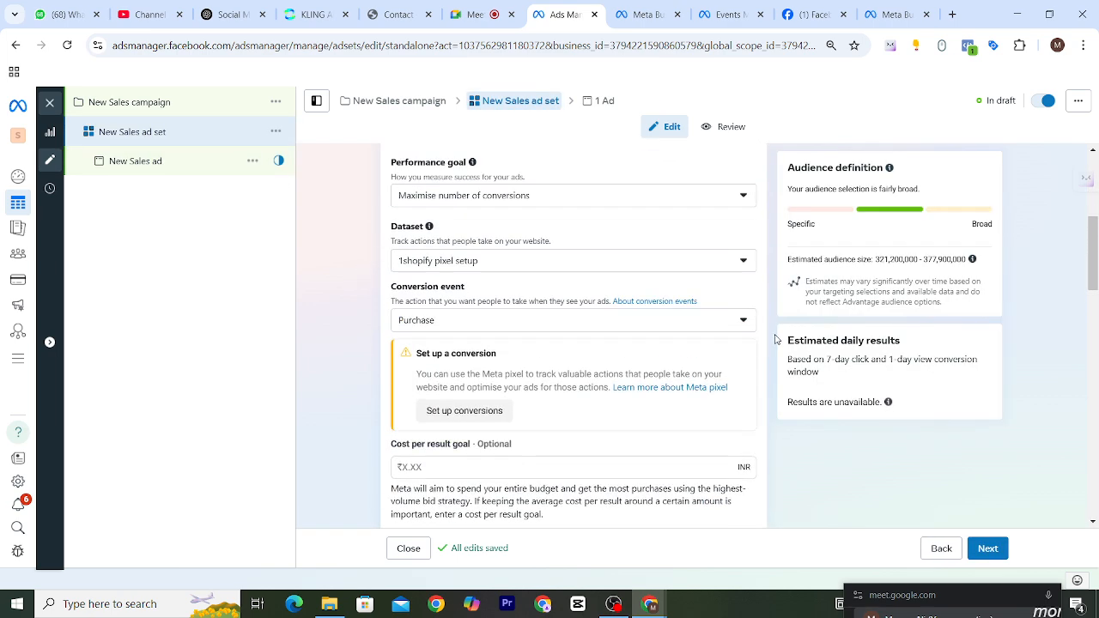
scroll(775, 340, "down", 5)
scroll(775, 340, "down", 6)
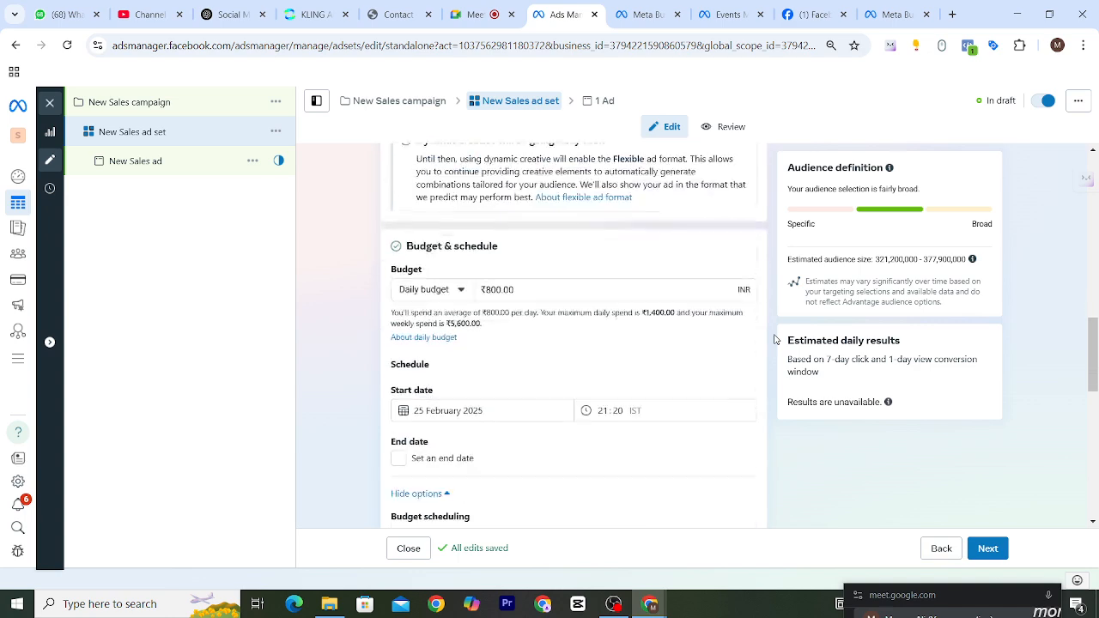
scroll(775, 340, "down", 2)
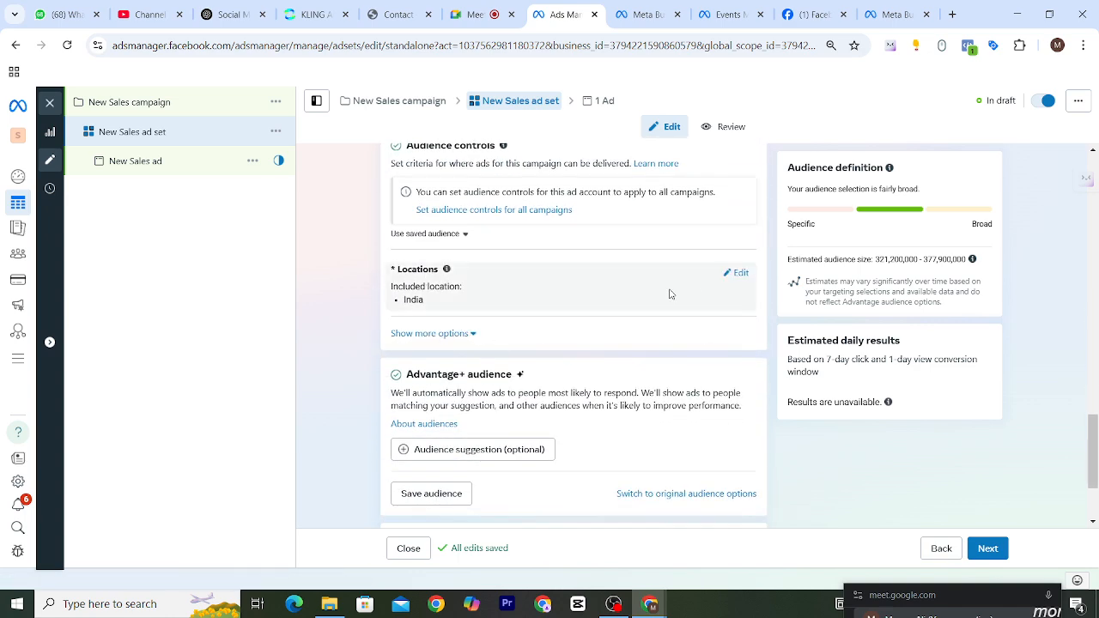
scroll(686, 319, "down", 1)
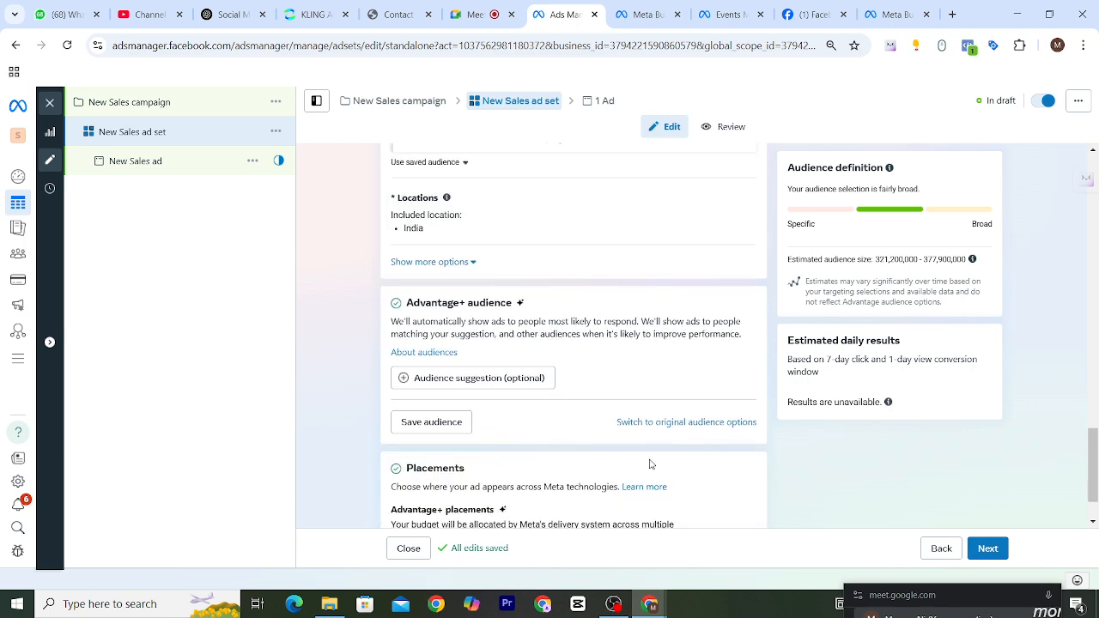
left_click(650, 422)
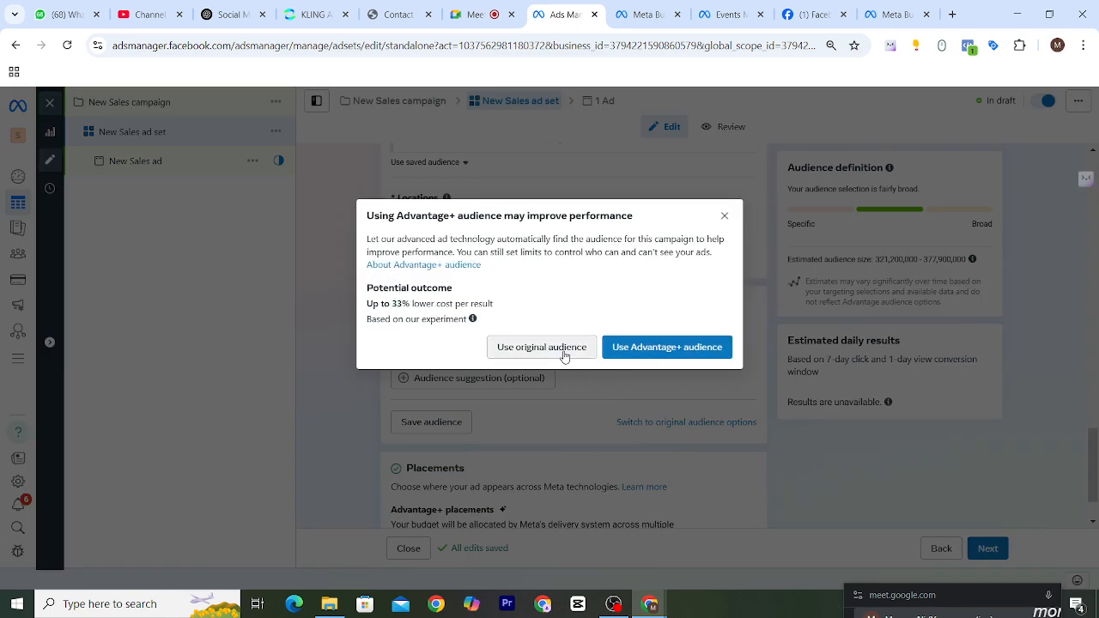
left_click(541, 347)
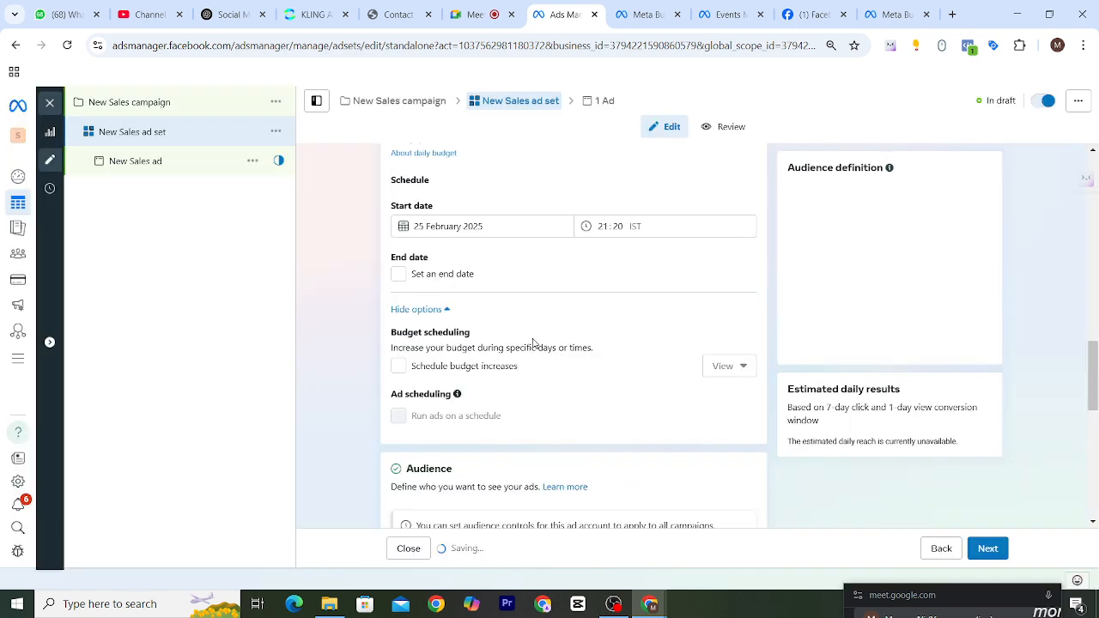
Examine the Custom Audiences setting of the ad set and read its explanation.
scroll(534, 343, "down", 3)
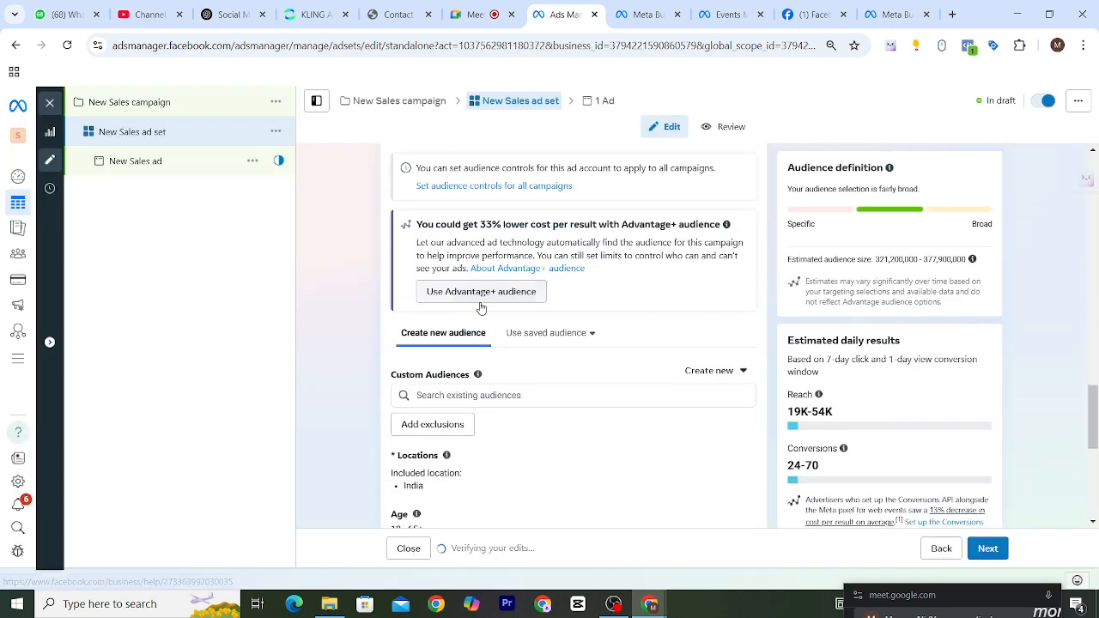
scroll(481, 311, "up", 3)
scroll(481, 311, "down", 3)
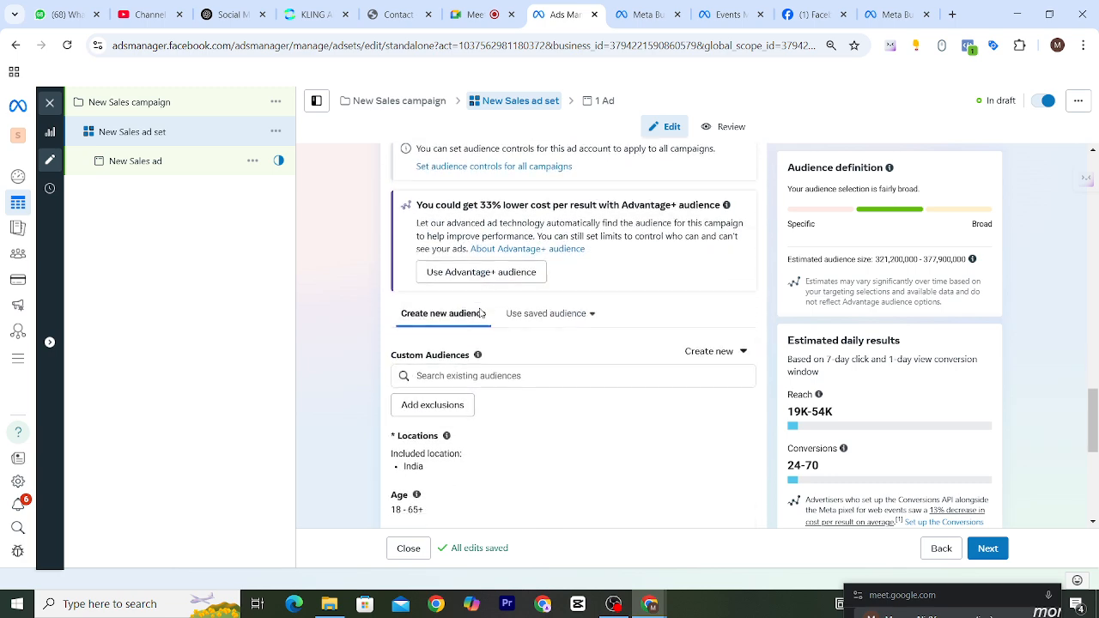
left_click_drag(391, 307, 474, 307)
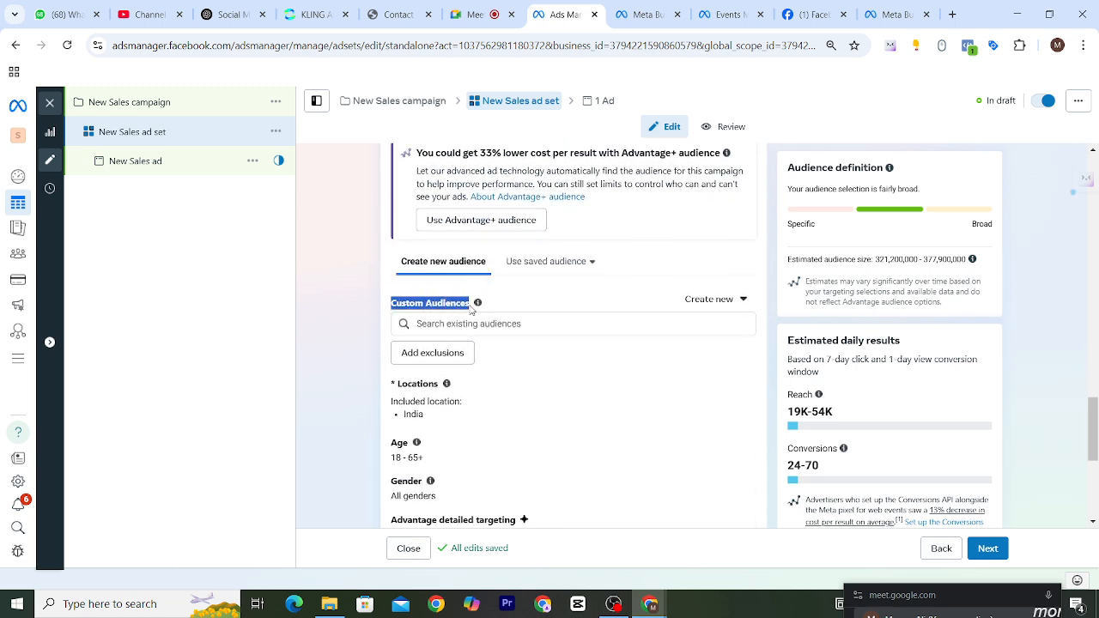
mouse_move(477, 303)
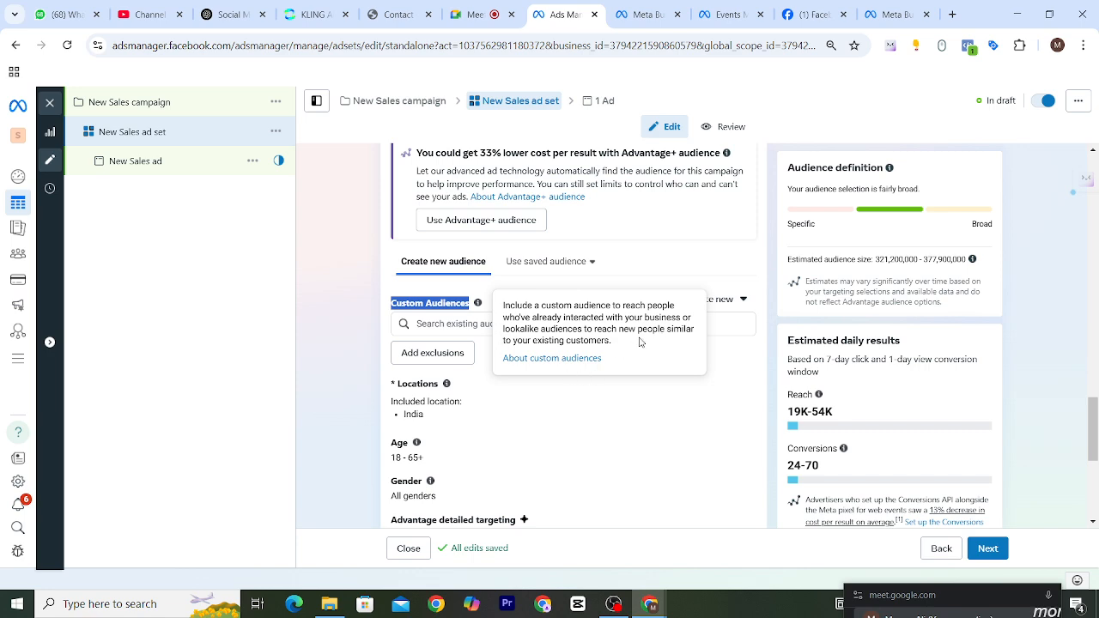
View the suggested demographics, interests and behaviours in the ad set's Advantage detailed targeting.
scroll(761, 350, "down", 3)
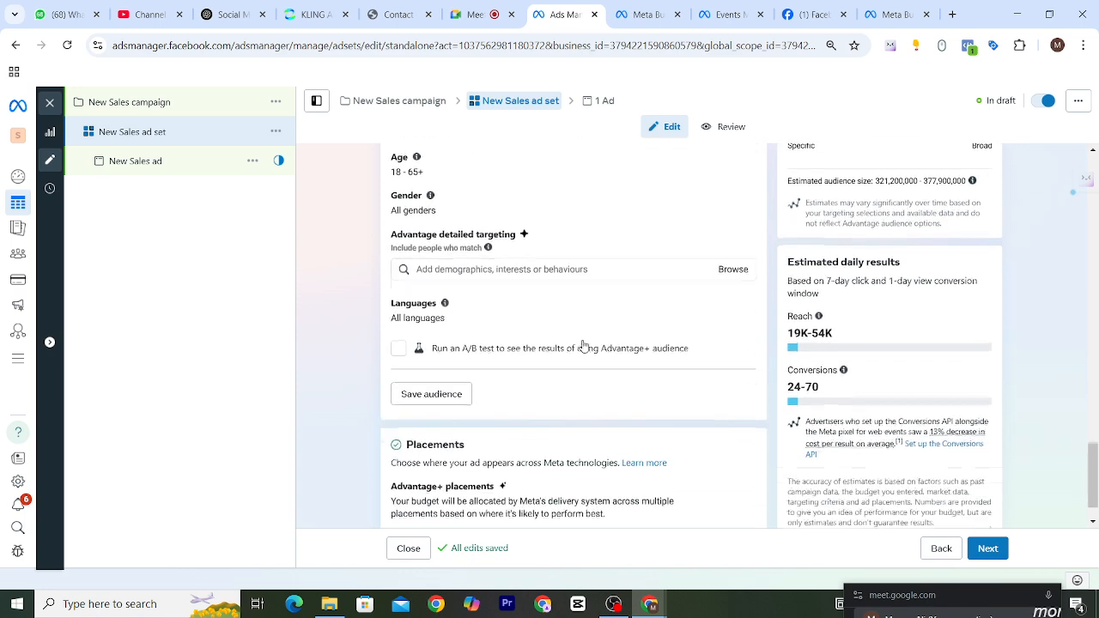
left_click_drag(391, 233, 519, 244)
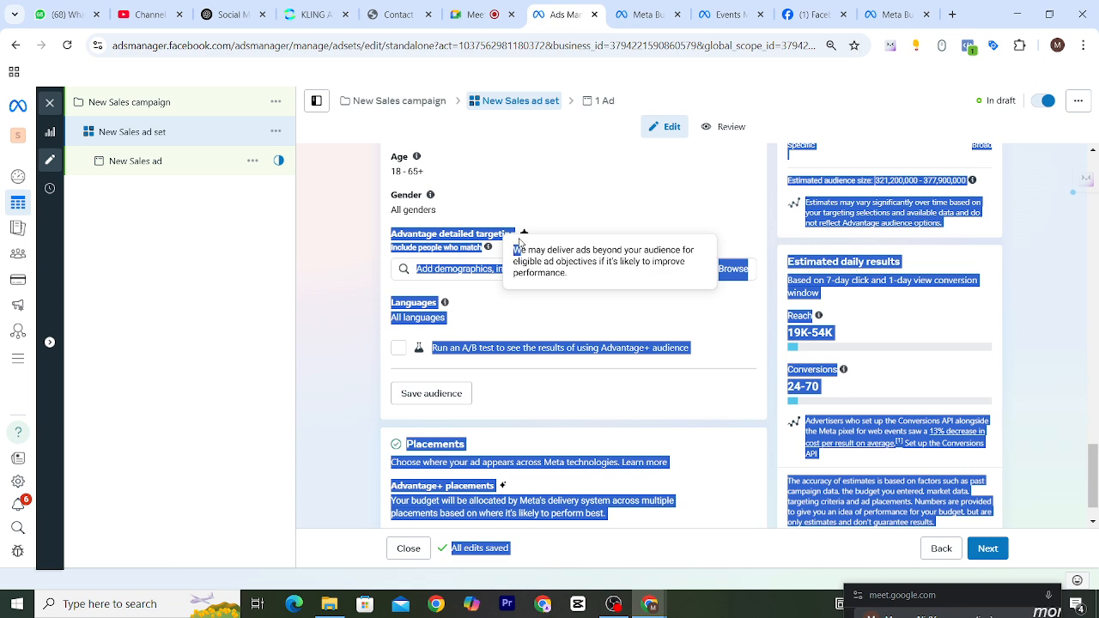
left_click(567, 241)
left_click(508, 270)
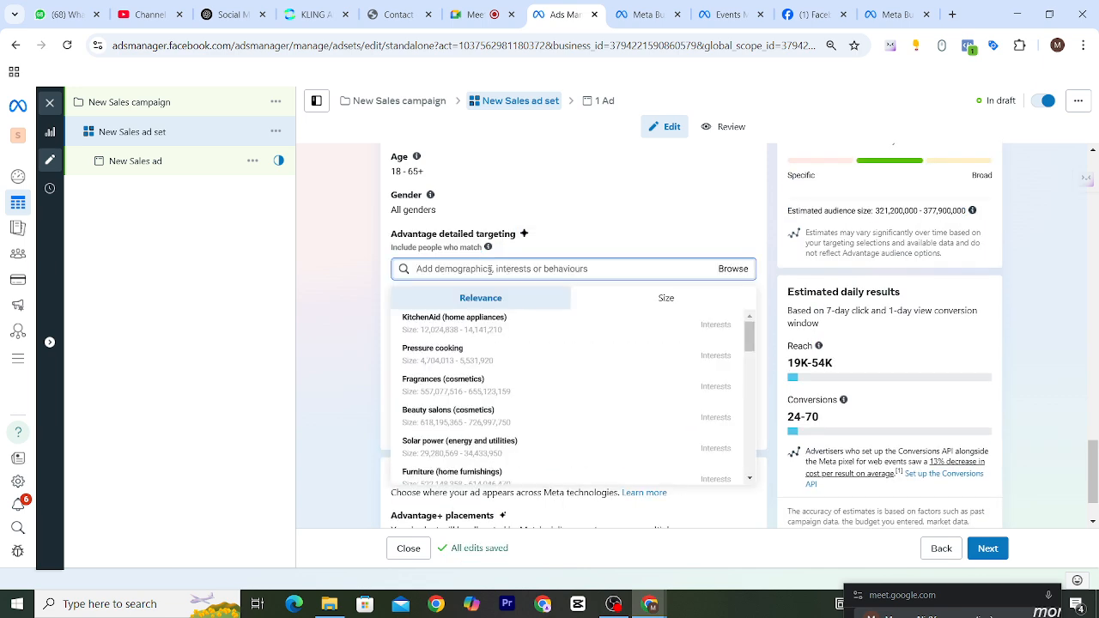
left_click(387, 248)
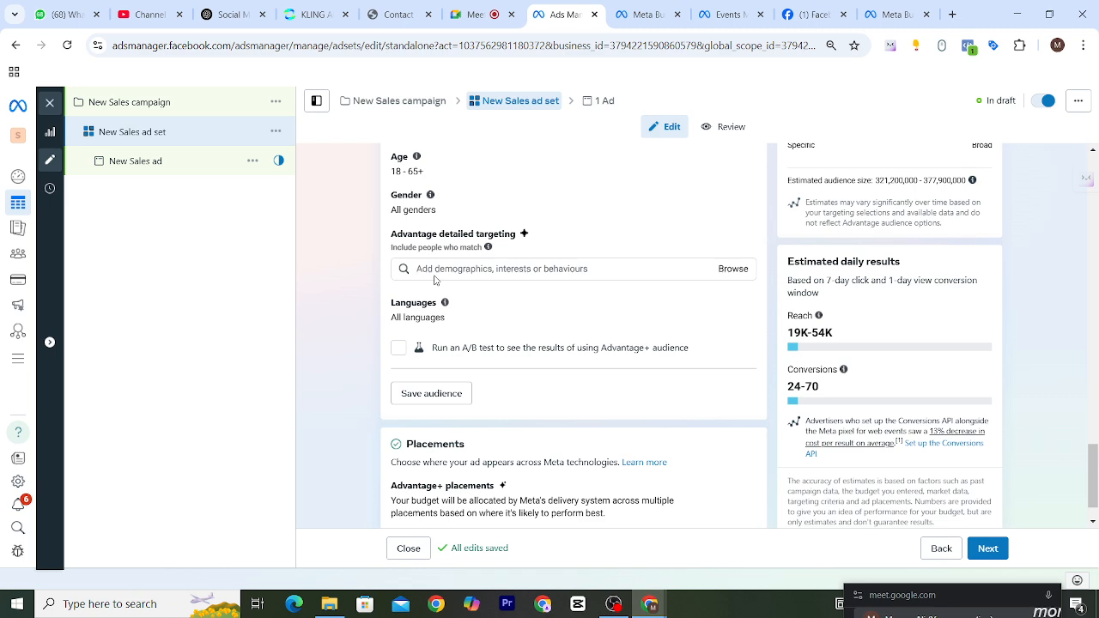
Examine which existing audiences are available for the ad set under Custom Audiences.
scroll(458, 291, "up", 1)
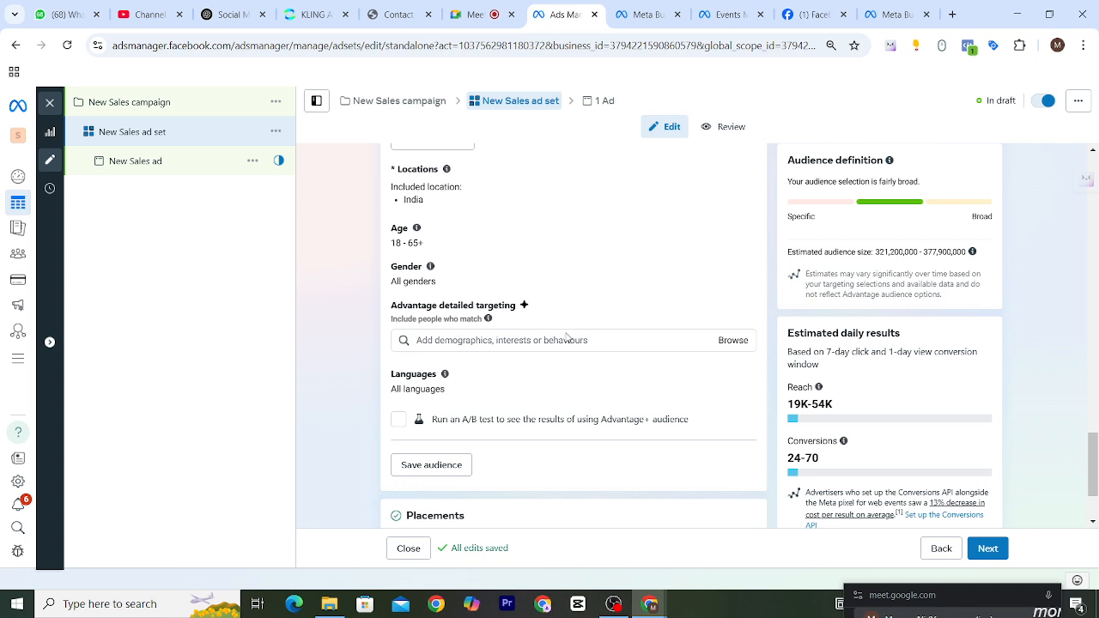
scroll(575, 337, "up", 3)
left_click(468, 324)
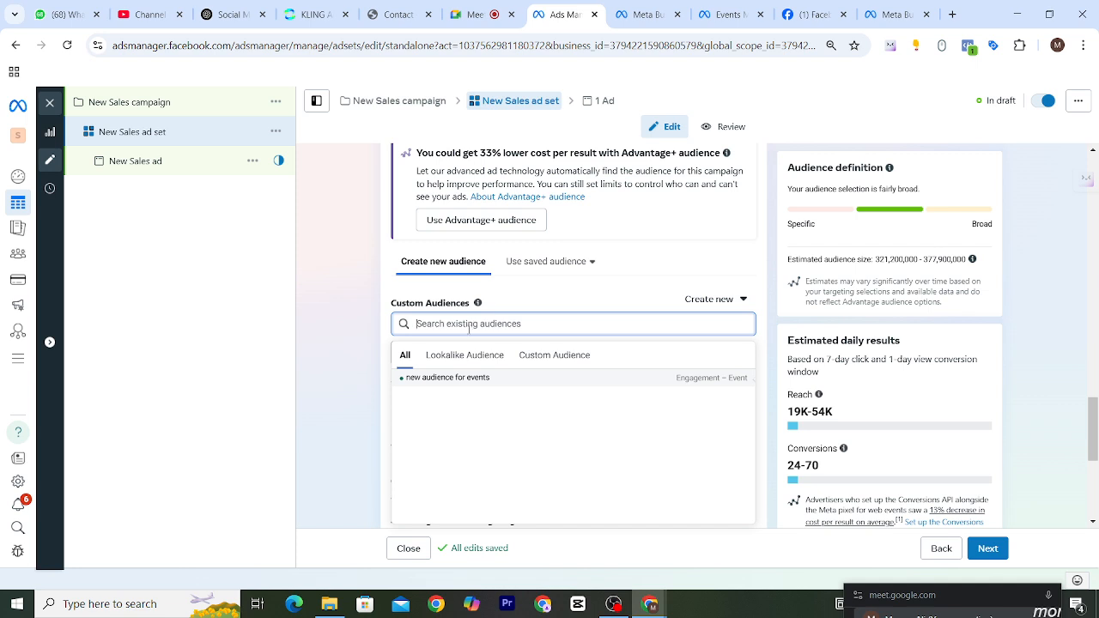
scroll(515, 291, "down", 3)
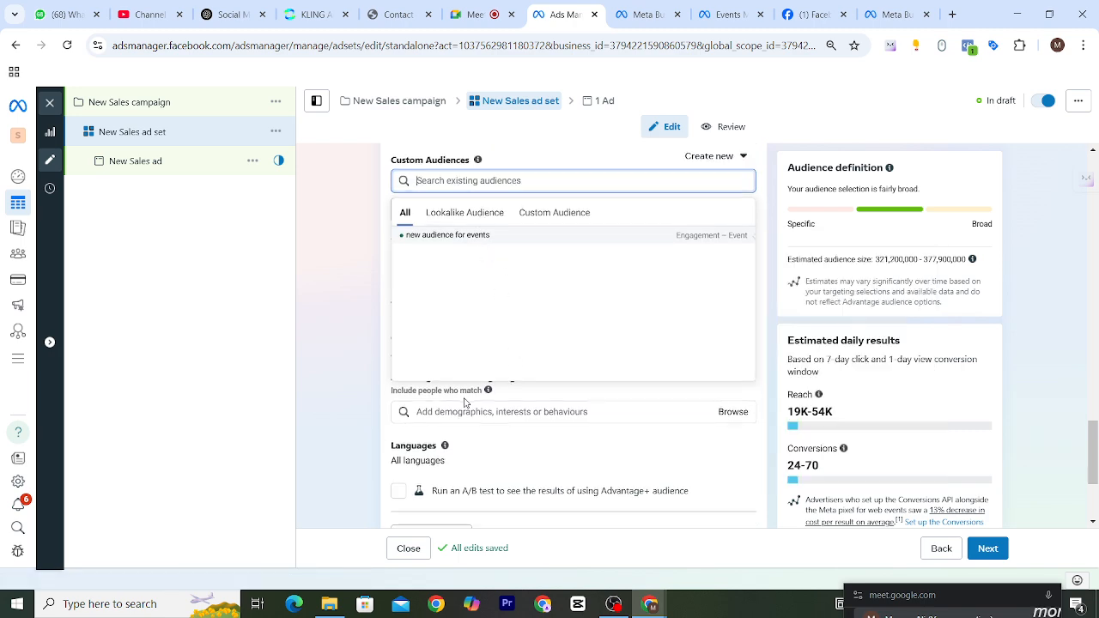
scroll(391, 325, "up", 1)
left_click(388, 273)
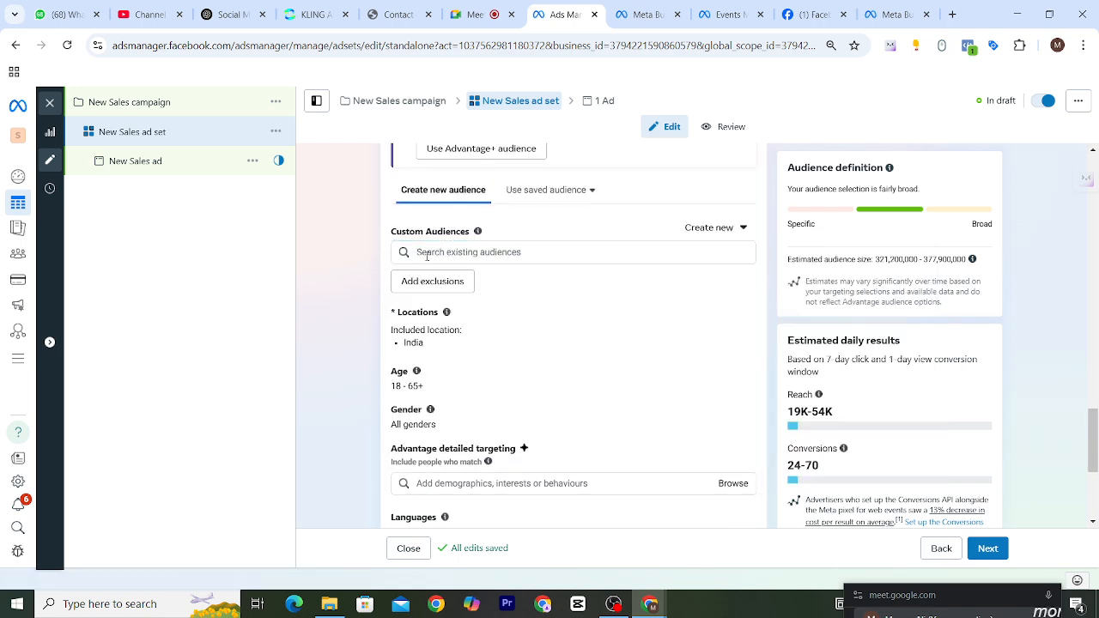
left_click(424, 252)
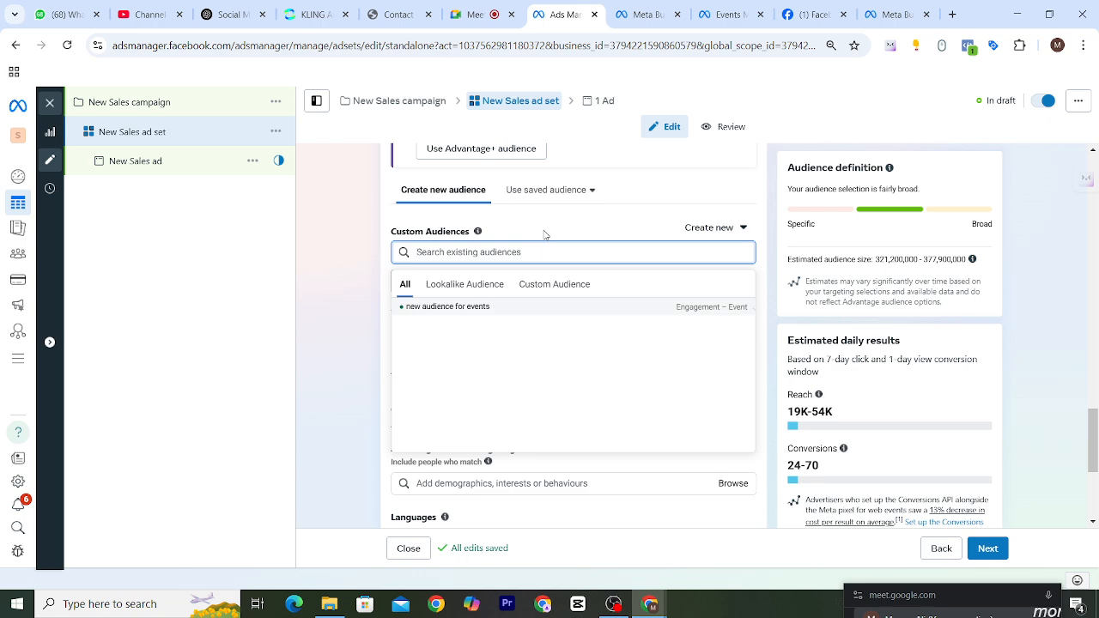
mouse_move(455, 309)
Leave the ad set editor without publishing the drafts and open the Audiences page of Ads Manager.
left_click(49, 105)
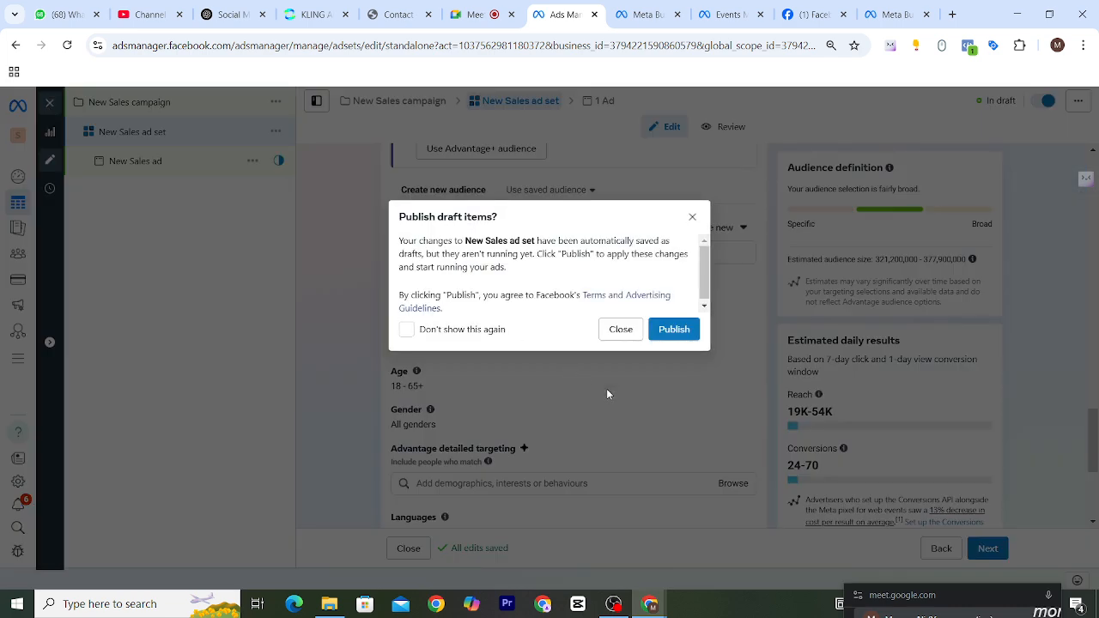
left_click(621, 330)
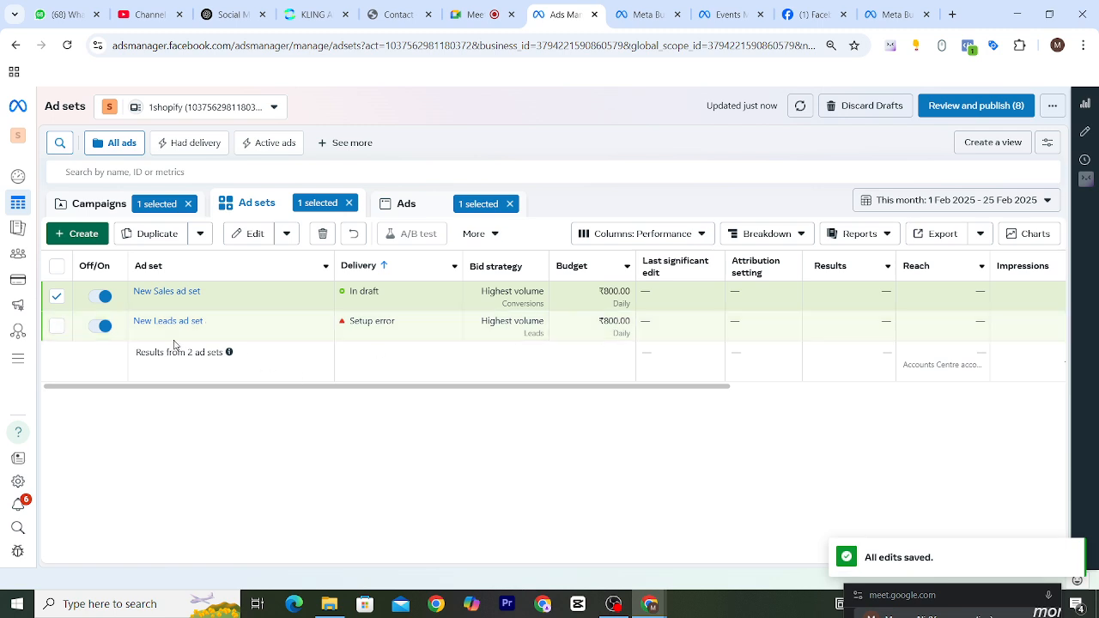
mouse_move(17, 203)
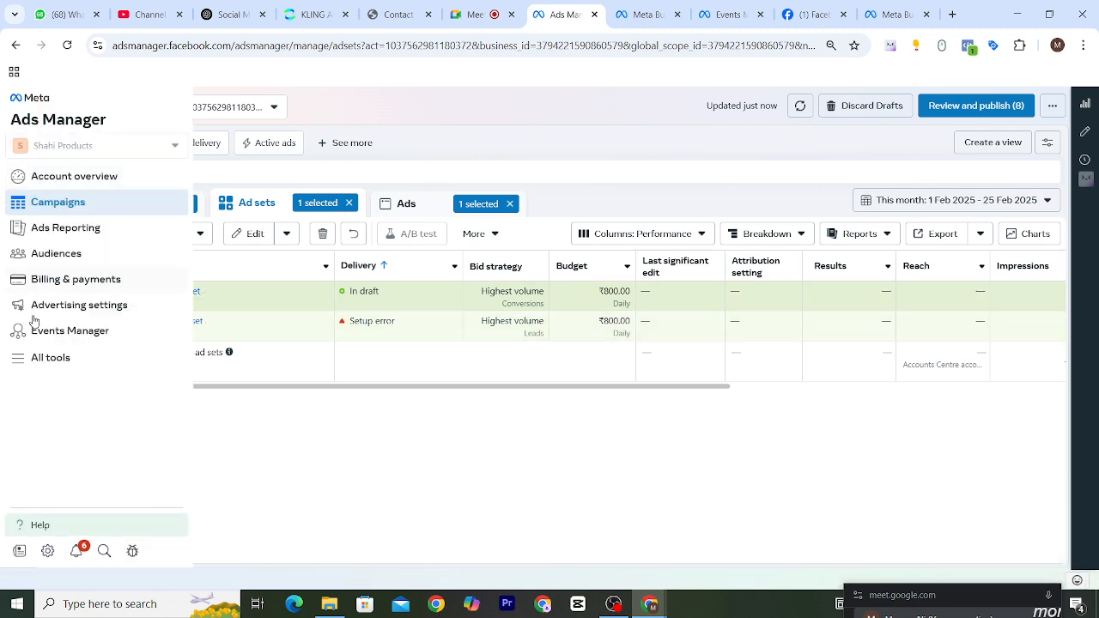
left_click(52, 262)
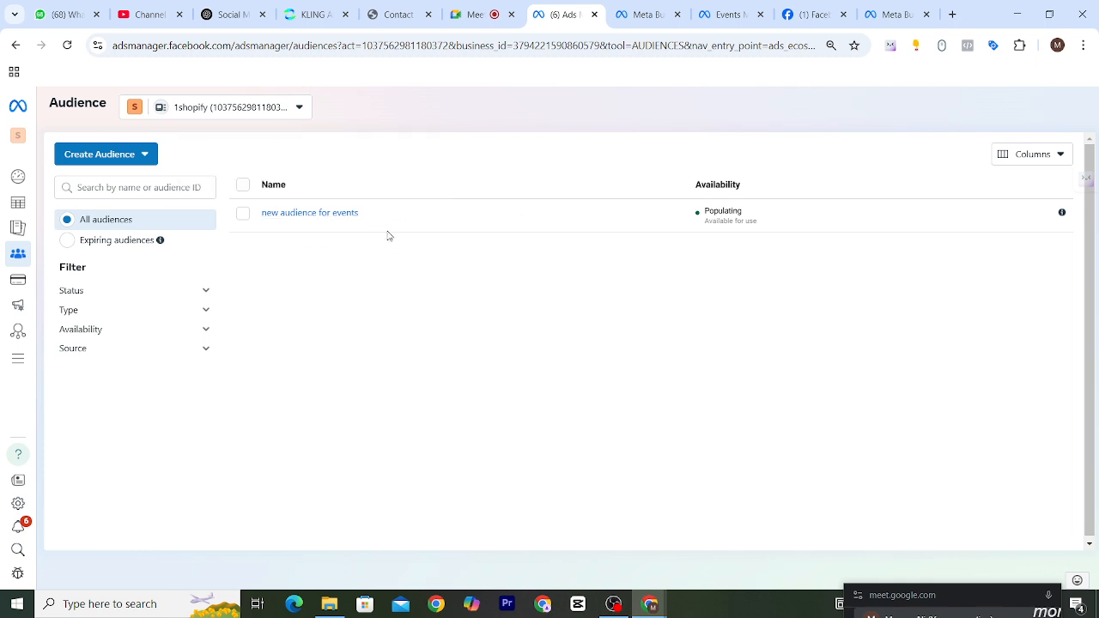
left_click_drag(369, 214, 302, 220)
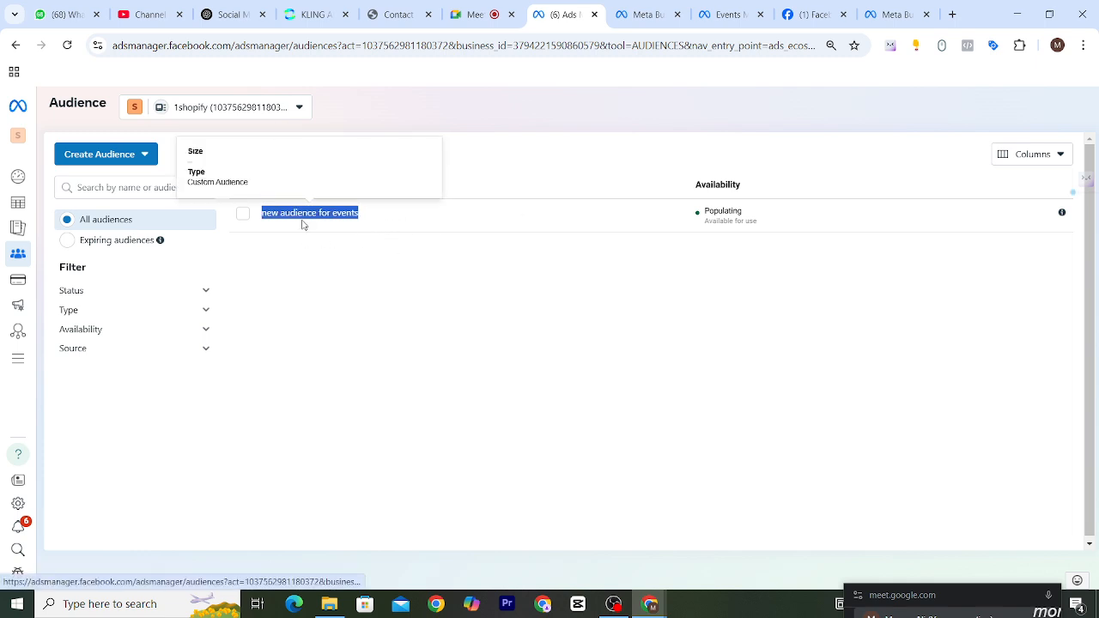
left_click(370, 225)
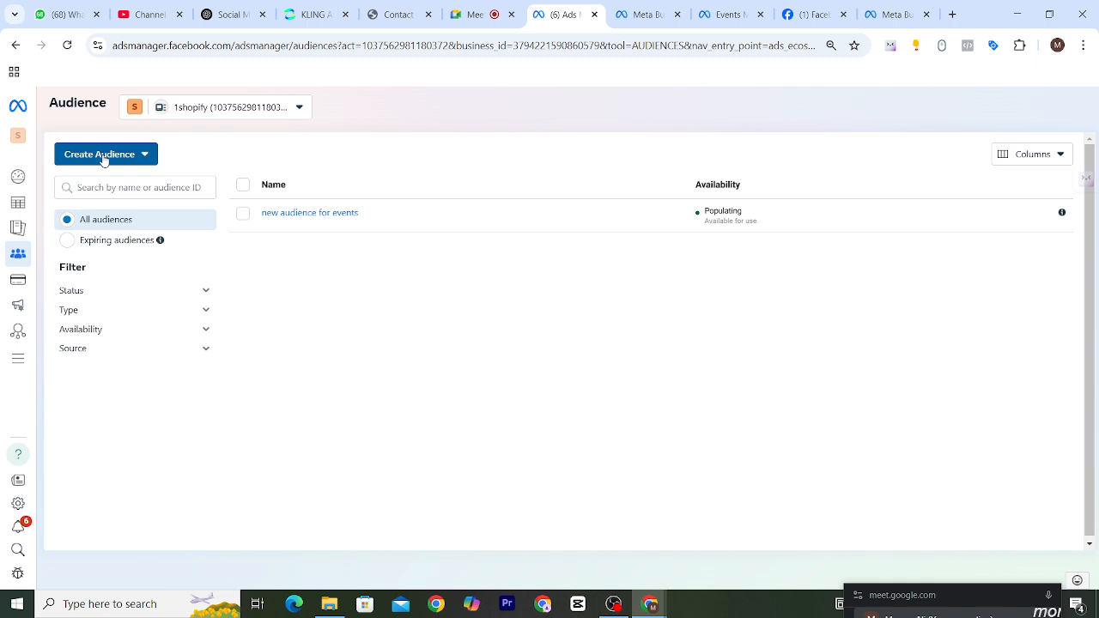
Start a new custom audience with Website as its source.
left_click(104, 159)
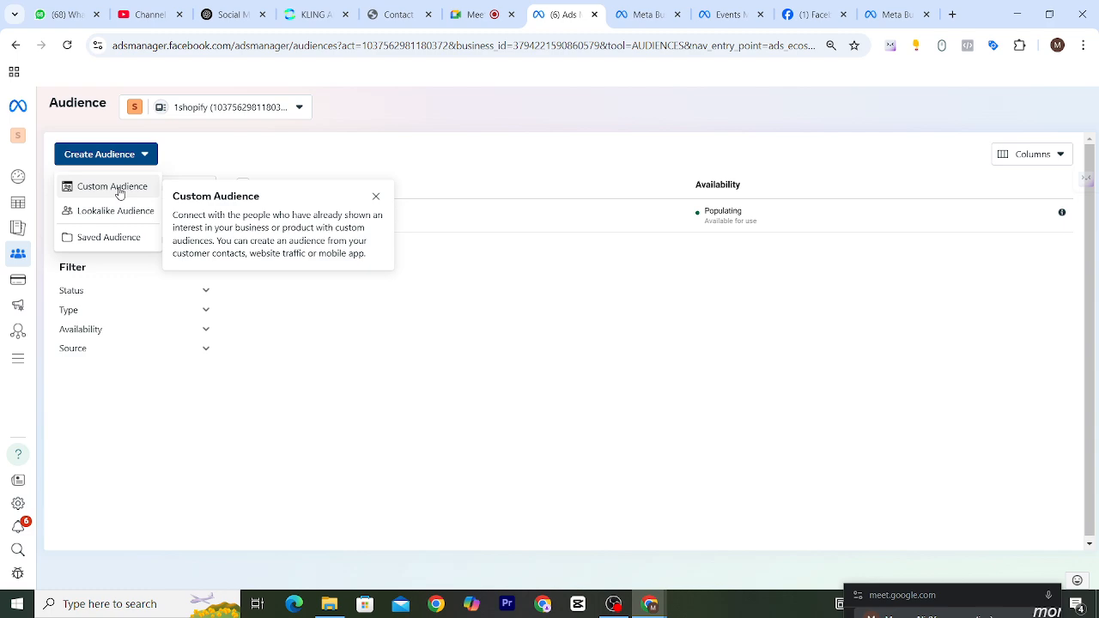
left_click(120, 189)
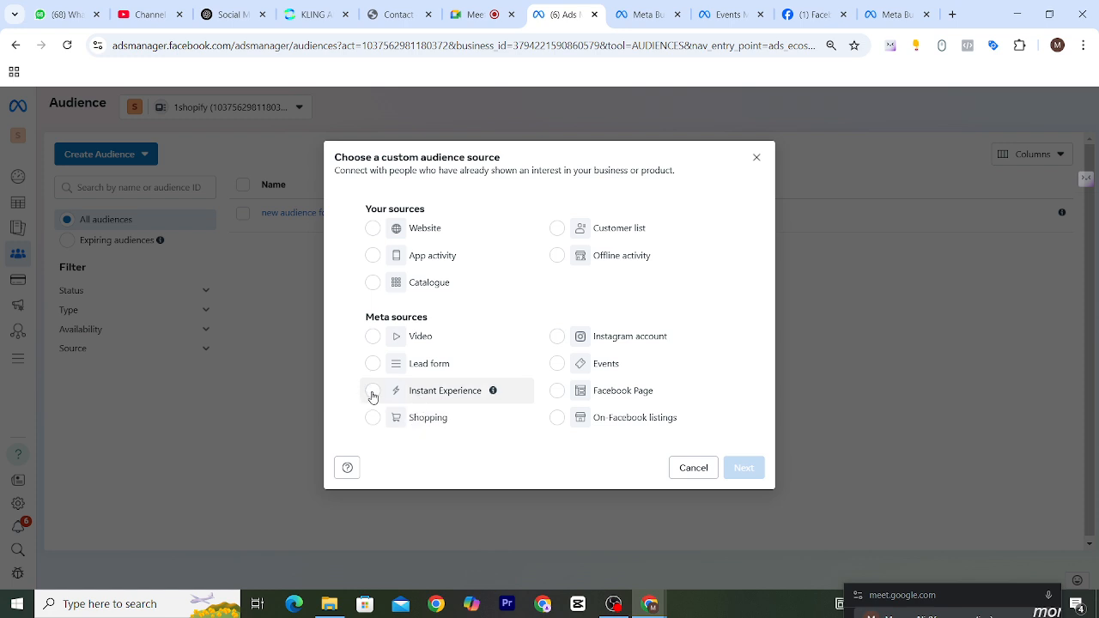
mouse_move(493, 393)
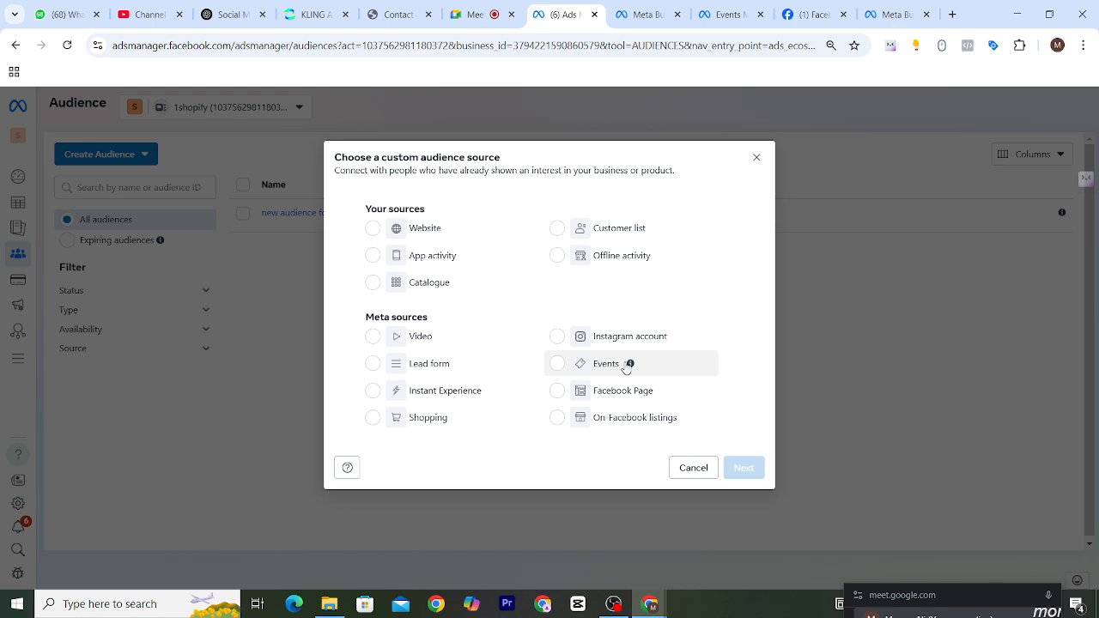
mouse_move(620, 365)
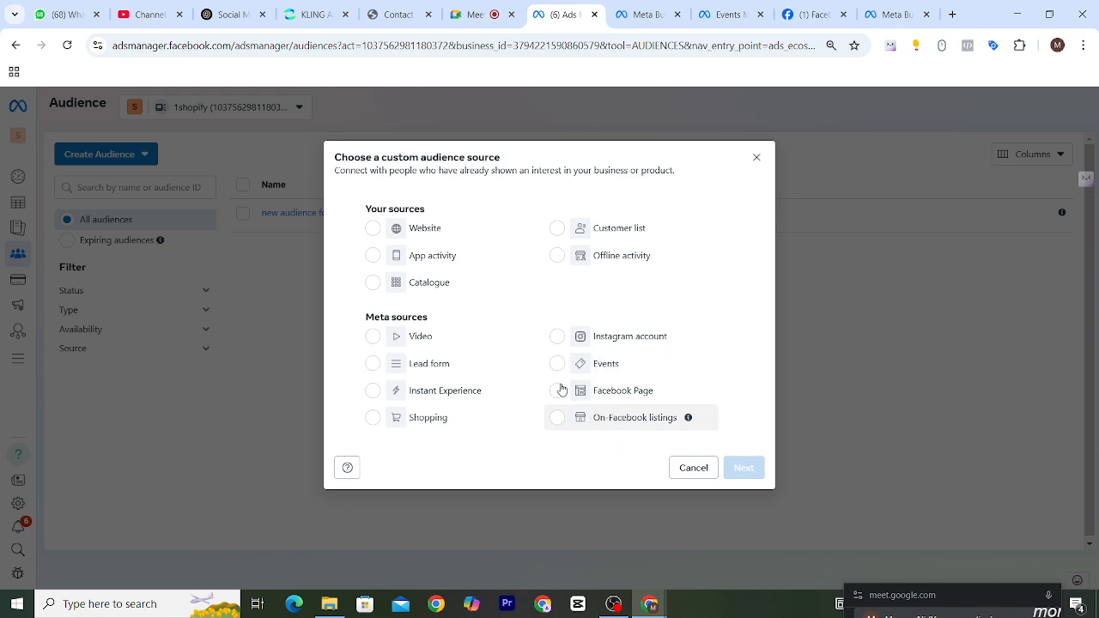
left_click(374, 230)
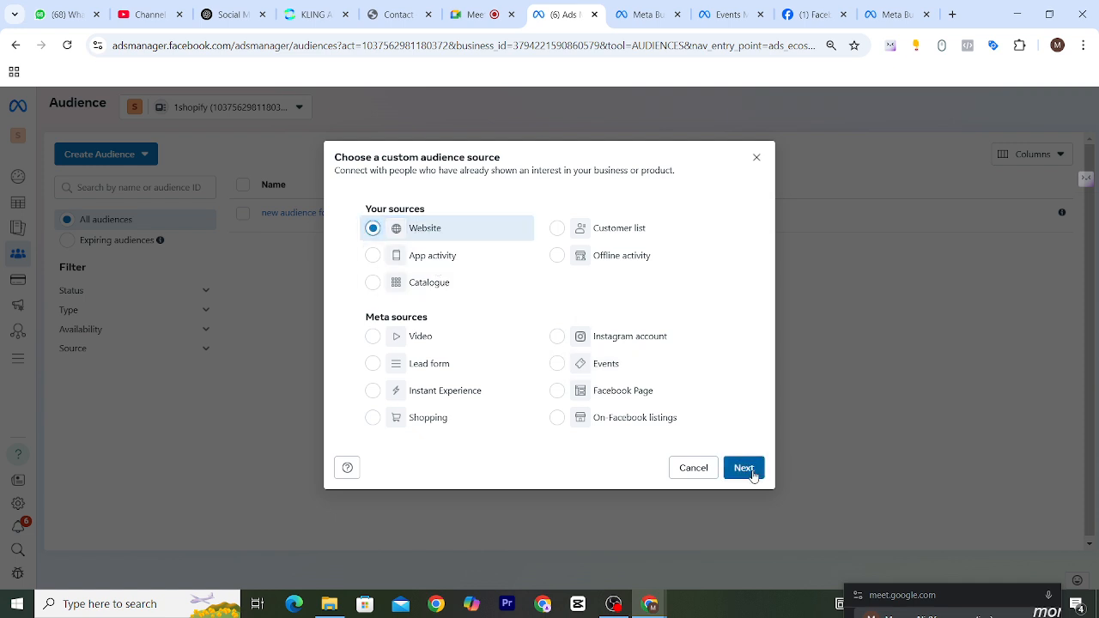
left_click(751, 473)
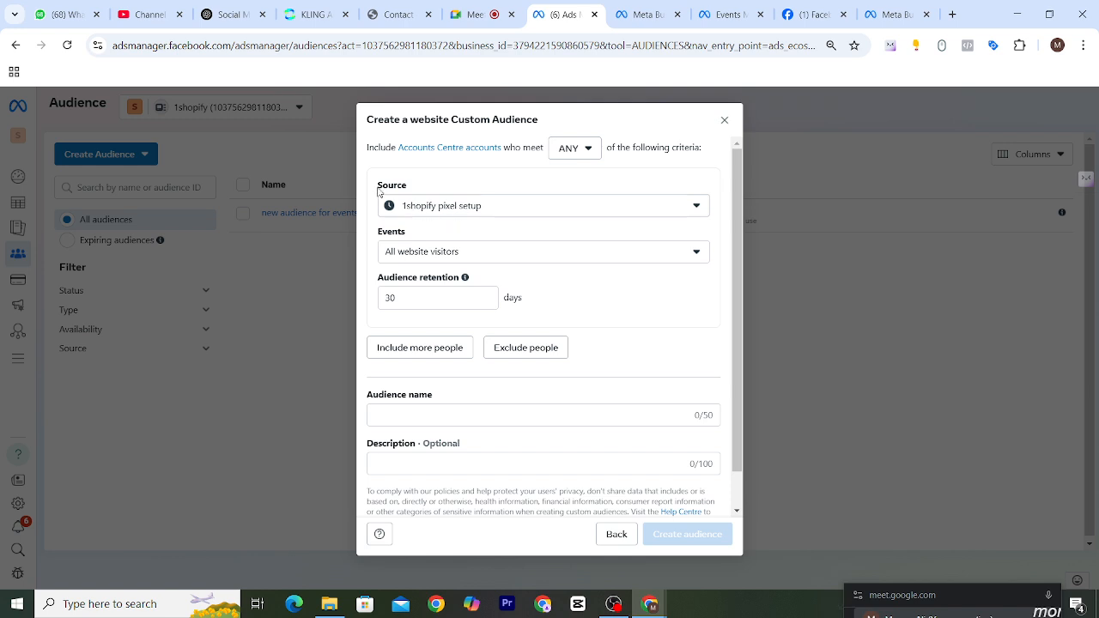
Set the audience event to People who visited specific web pages for the 1shopify pixel setup source.
left_click_drag(377, 186, 403, 189)
left_click(616, 257)
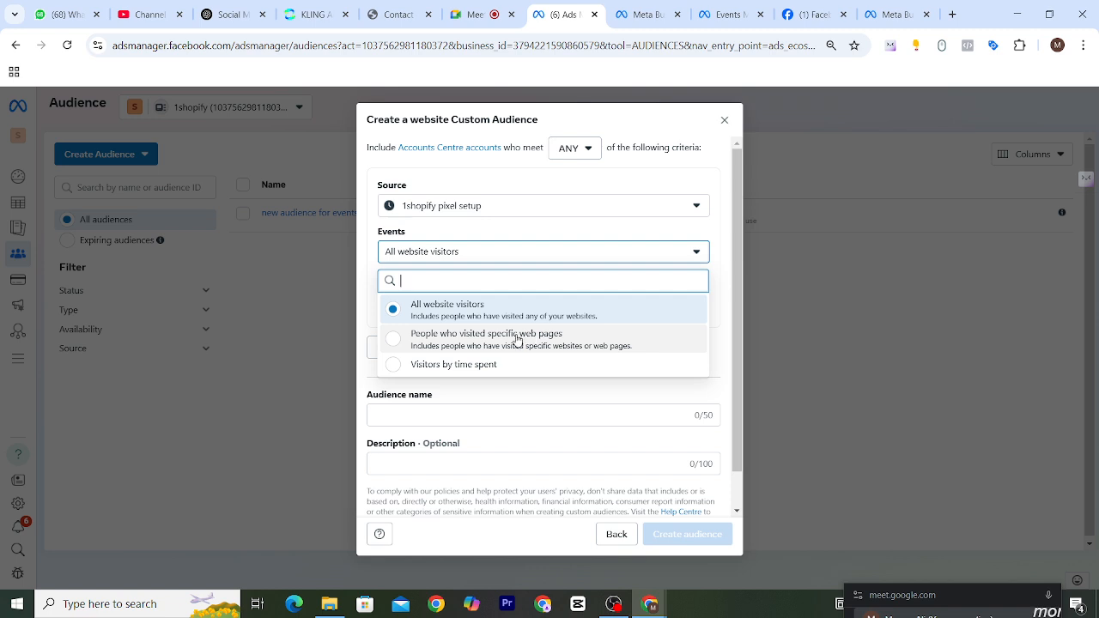
left_click(453, 343)
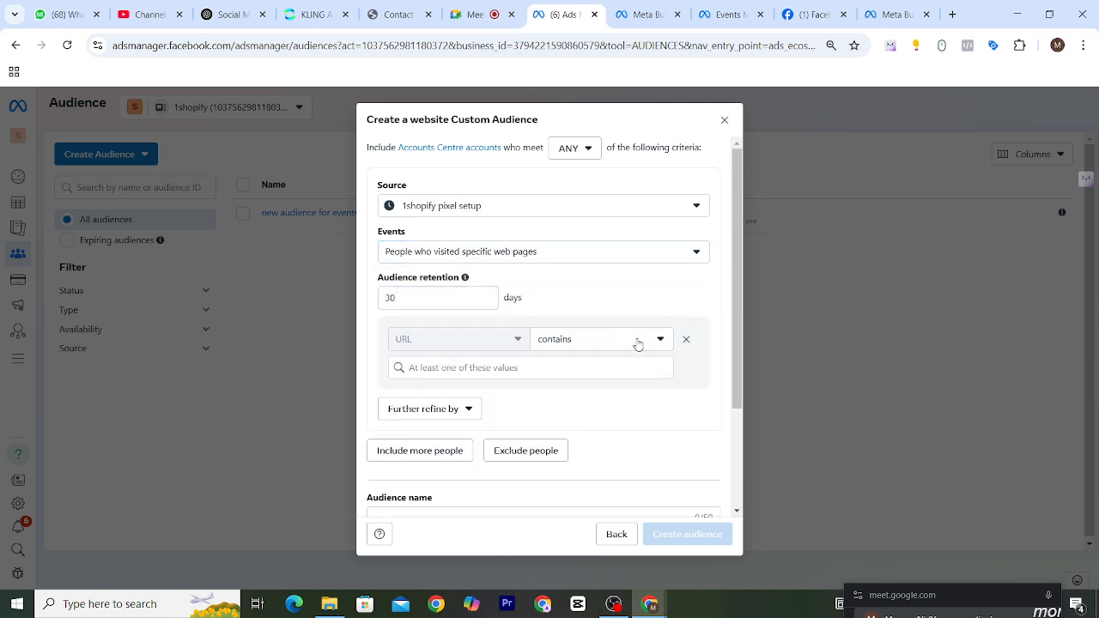
left_click(529, 364)
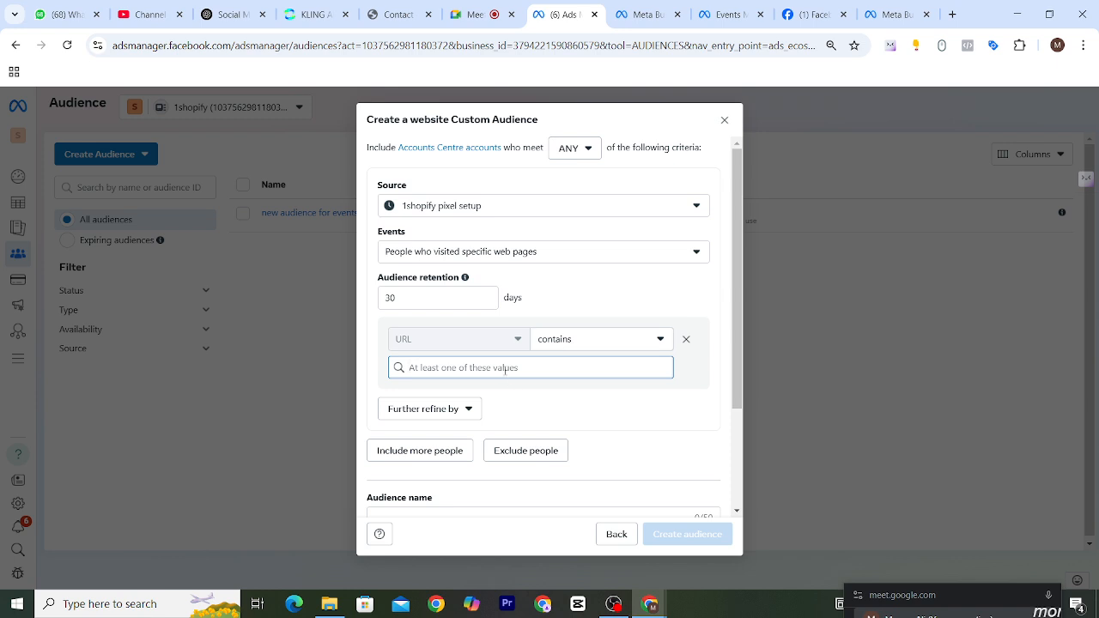
Open the demo website's Contact page in a new browser tab and copy the /contact/ part of its URL.
left_click(951, 15)
type("ma")
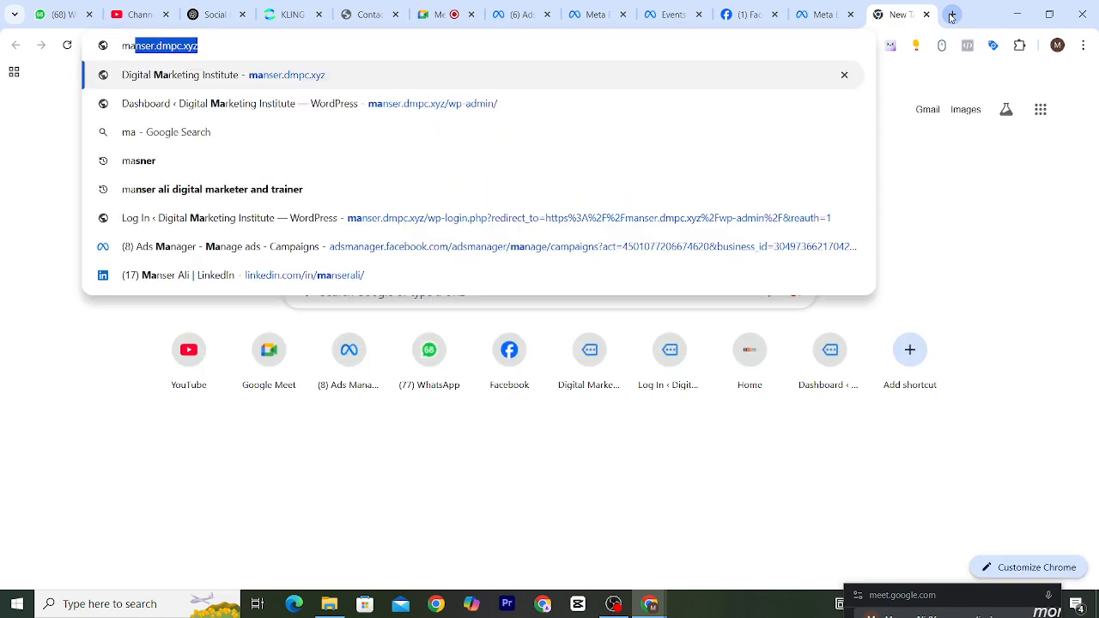
key("Return")
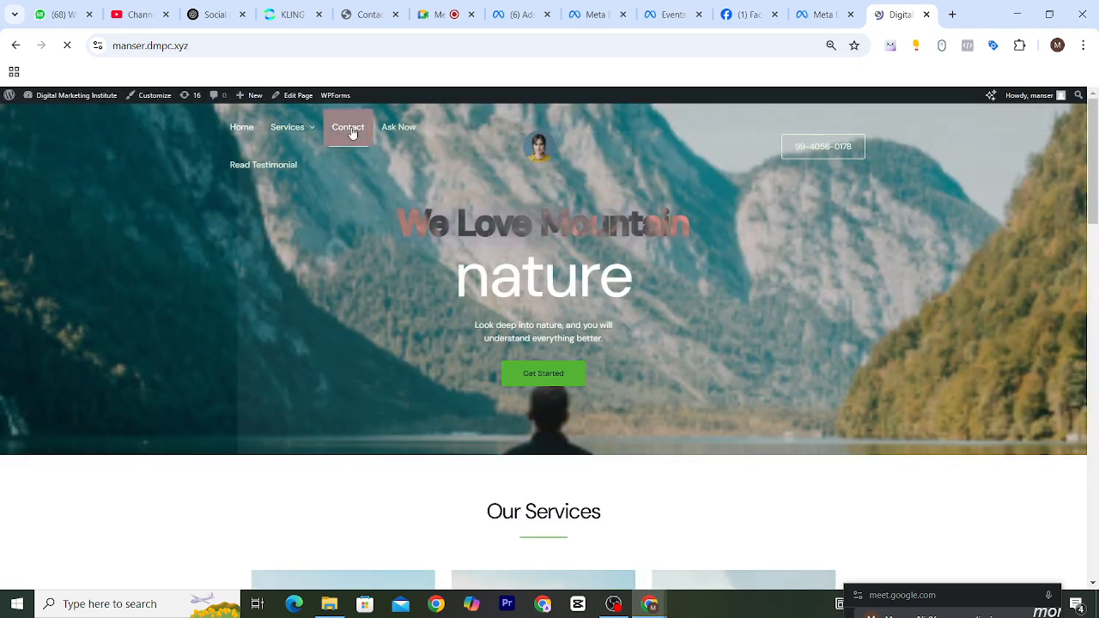
left_click(350, 131)
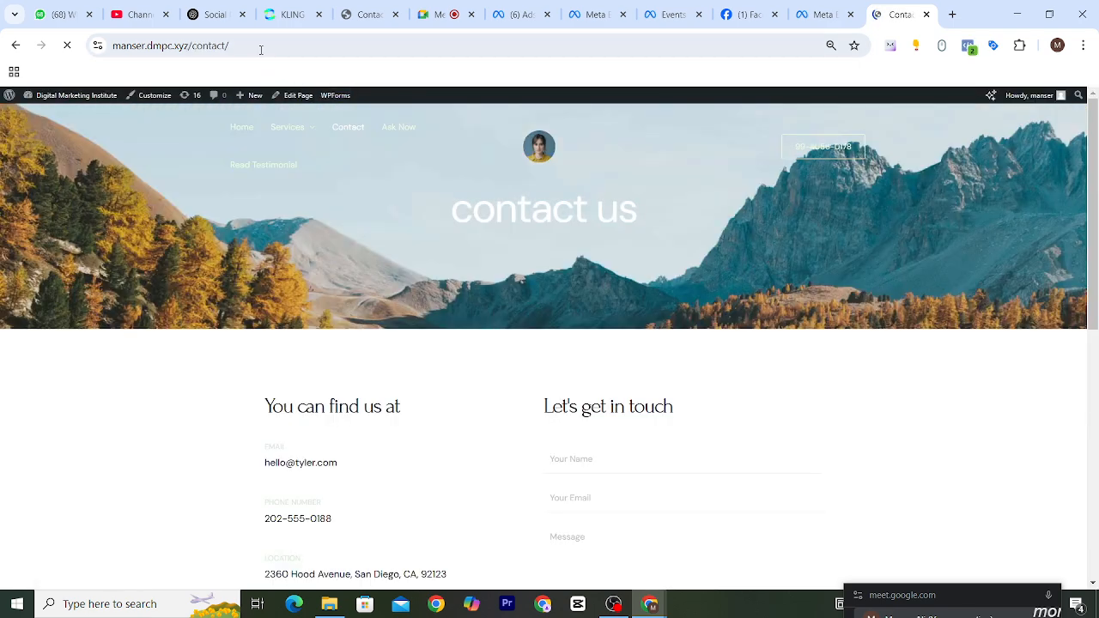
left_click_drag(252, 44, 187, 45)
key("ctrl+c")
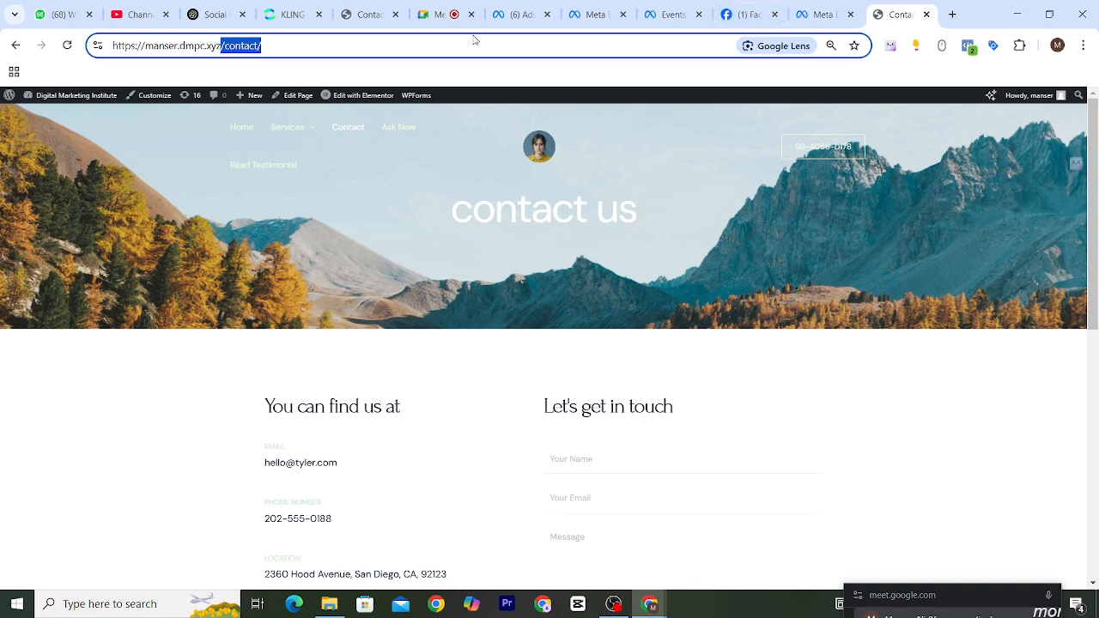
Return to the custom audience in Ads Manager and add /contact as the value the URL contains.
left_click(822, 14)
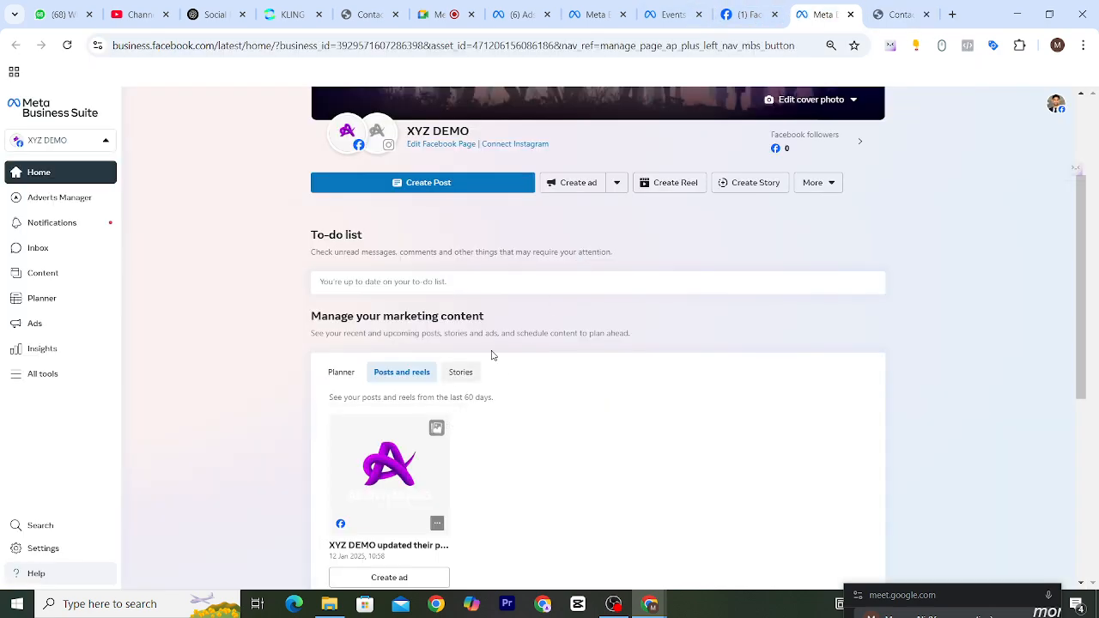
left_click(749, 15)
left_click(674, 15)
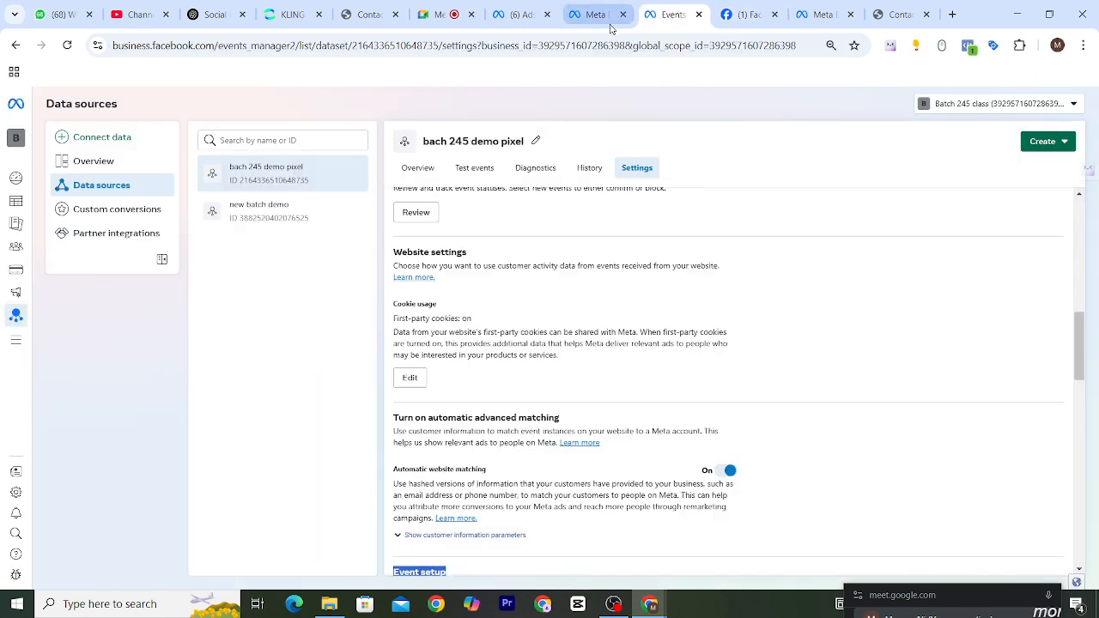
left_click(601, 19)
left_click(525, 17)
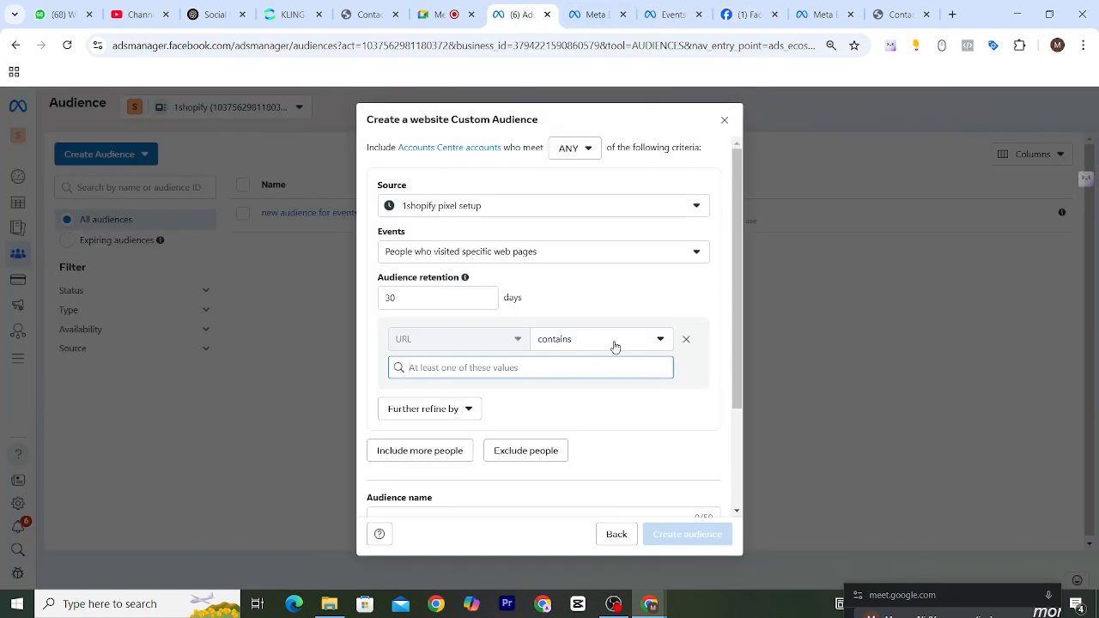
left_click(642, 344)
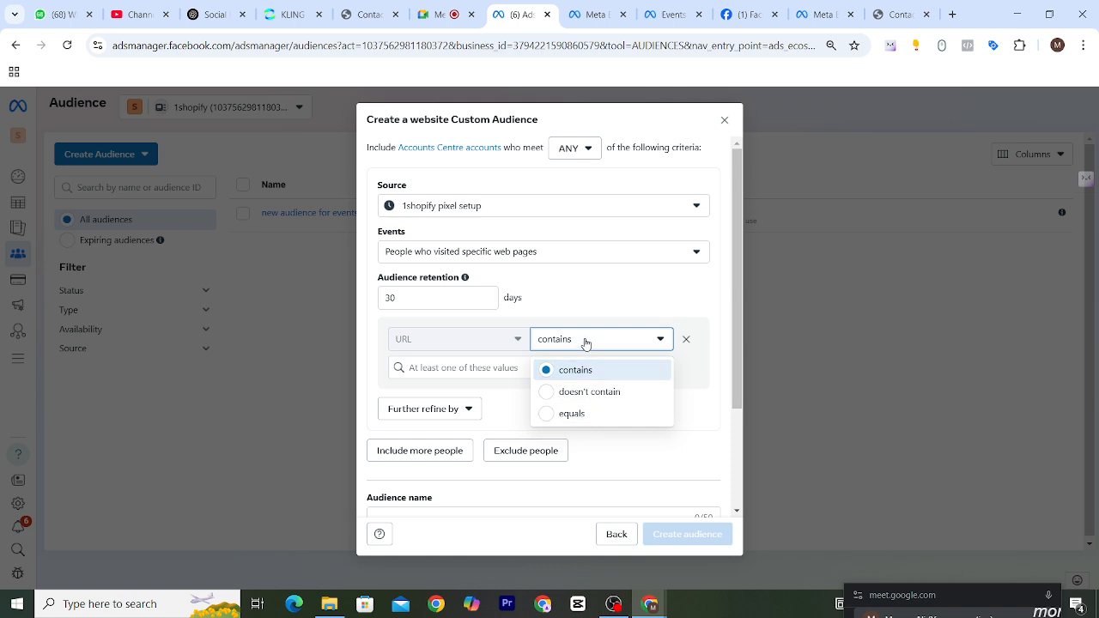
left_click(485, 367)
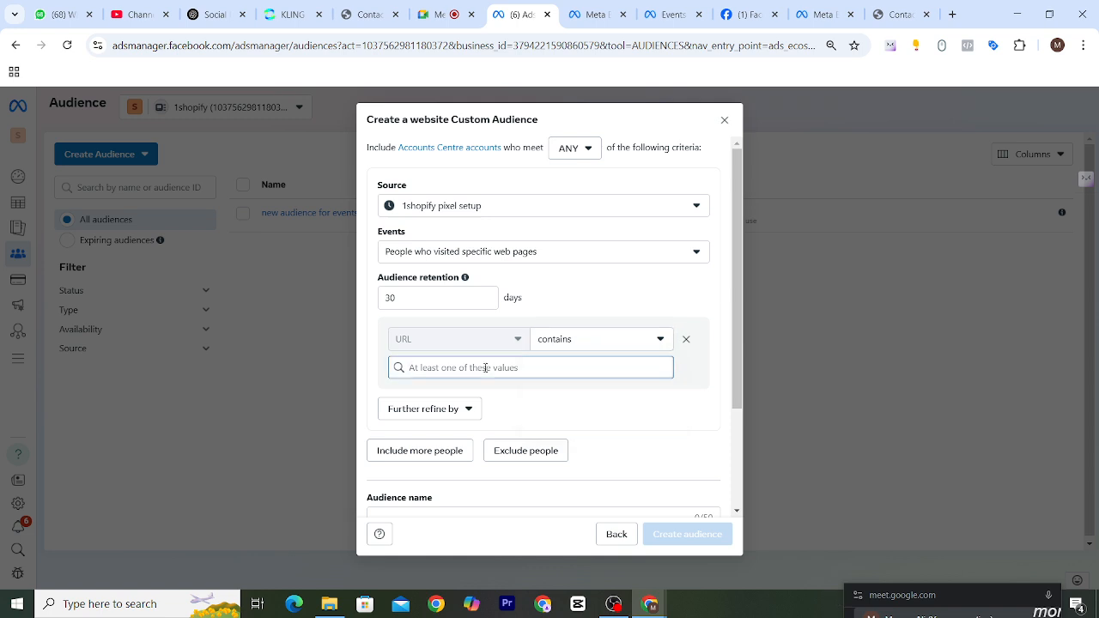
key("ctrl+v")
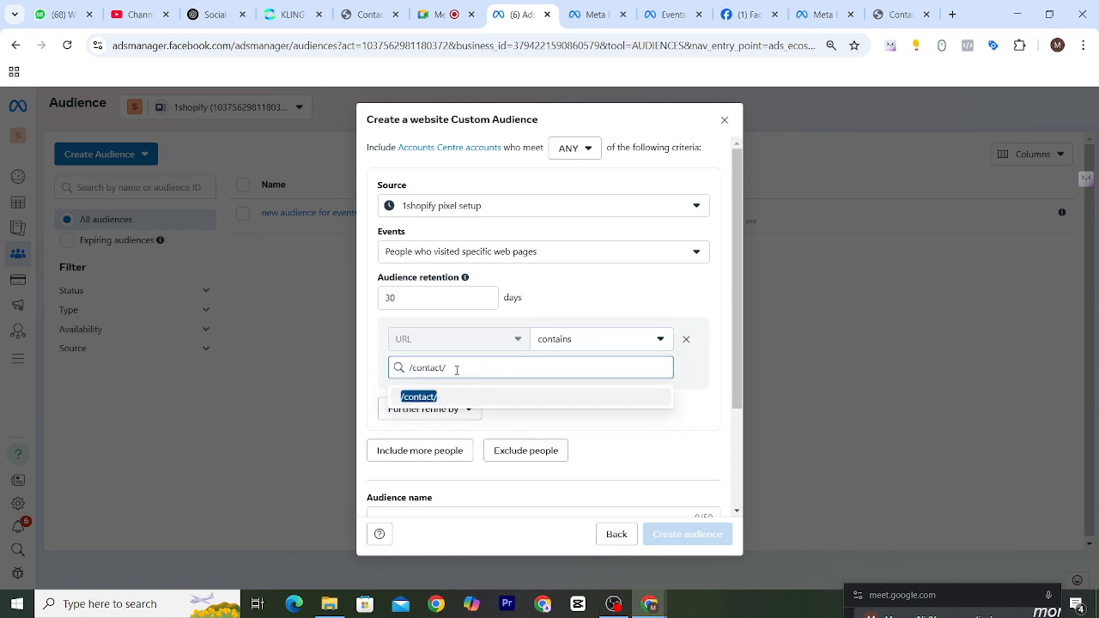
key("BackSpace")
key("Return")
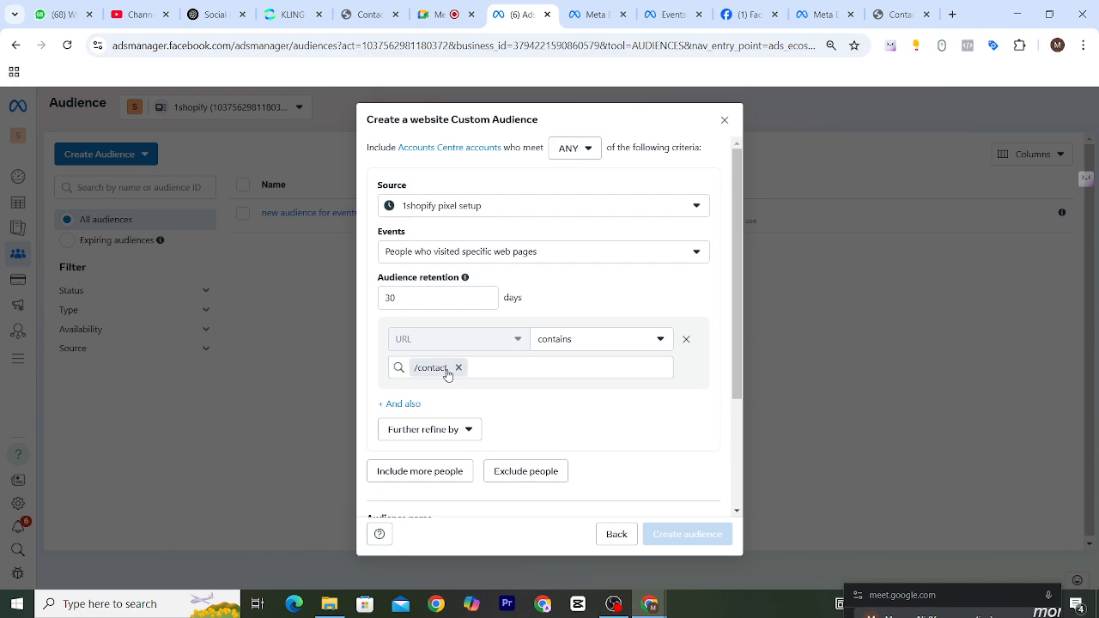
Examine the /contact/ part of the URL on the website's Contact page and return to Ads Manager.
left_click(897, 15)
left_click(269, 41)
left_click_drag(266, 44, 234, 45)
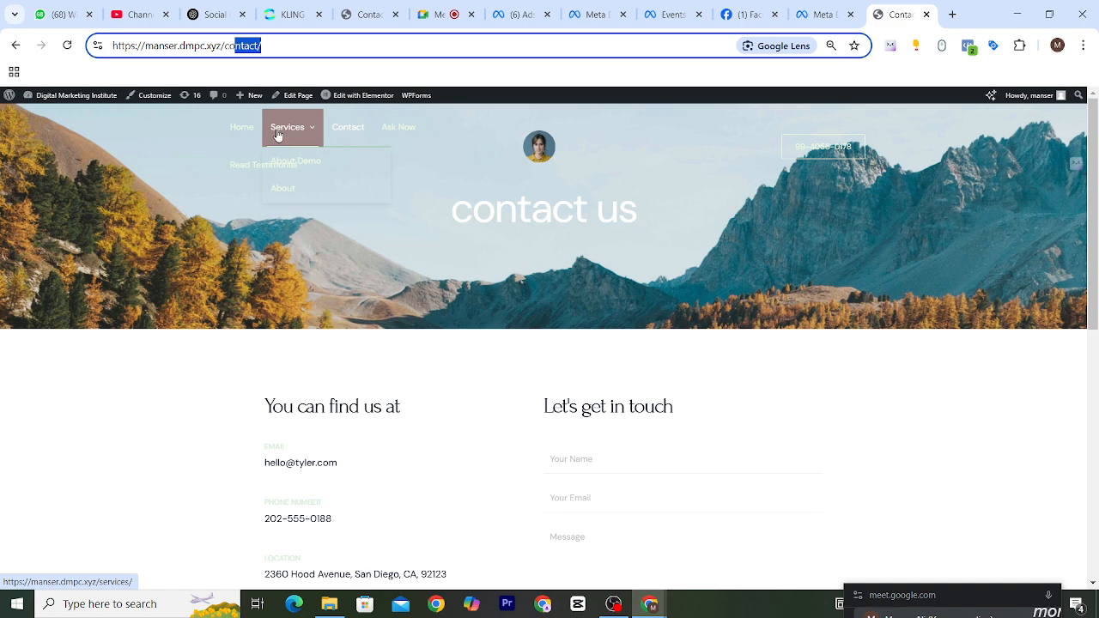
left_click_drag(263, 45, 224, 45)
left_click(268, 47)
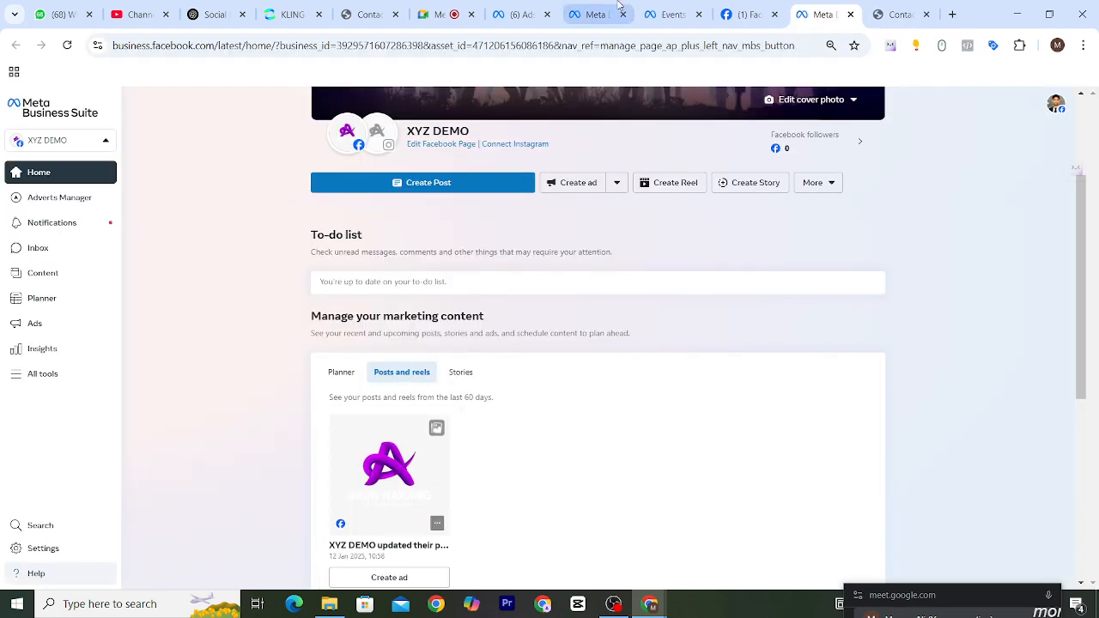
left_click(519, 14)
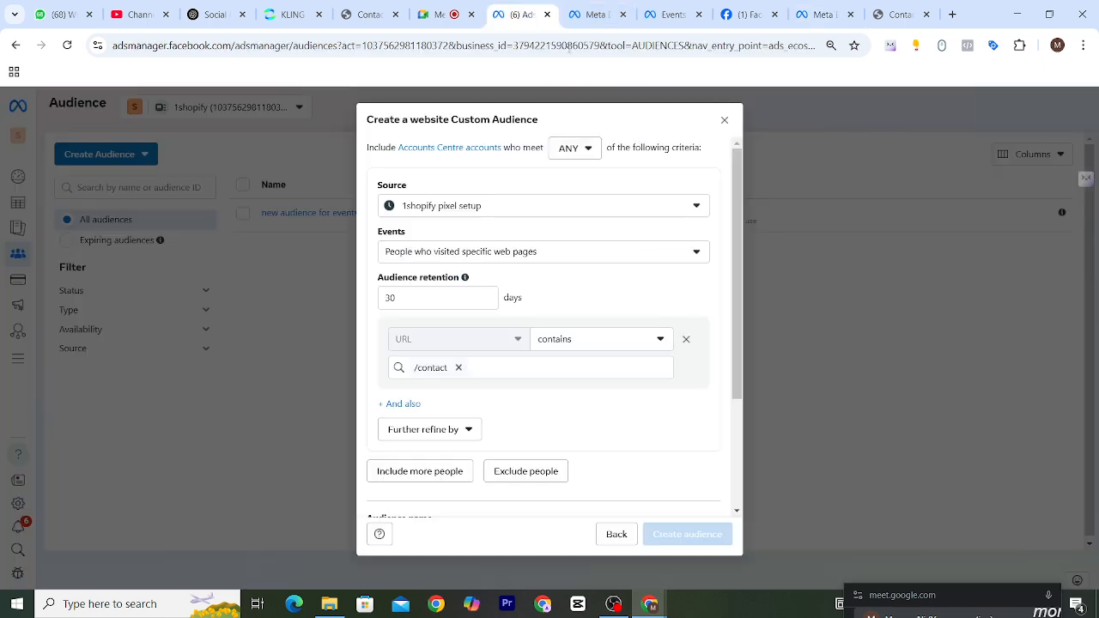
Change the URL condition to equals and remove the /contact value.
left_click(658, 339)
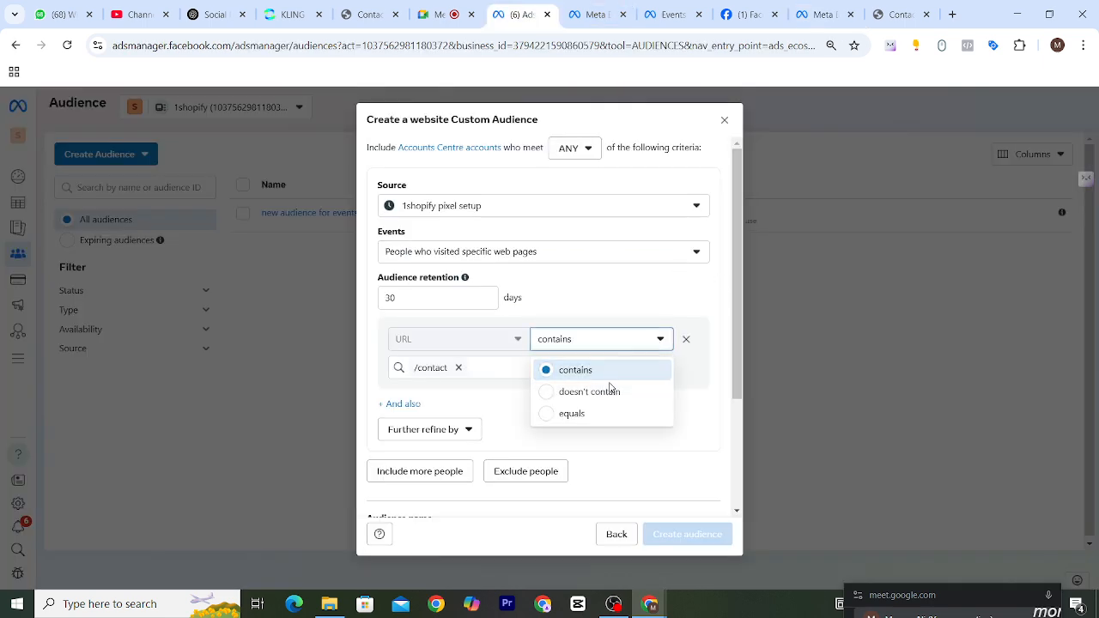
left_click(571, 415)
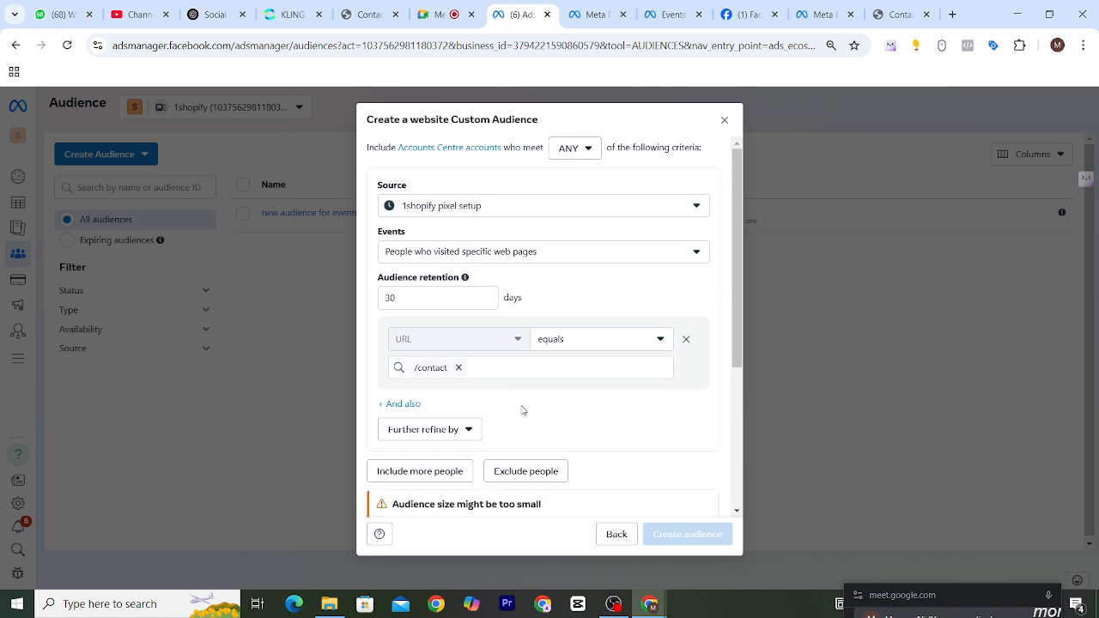
left_click(459, 369)
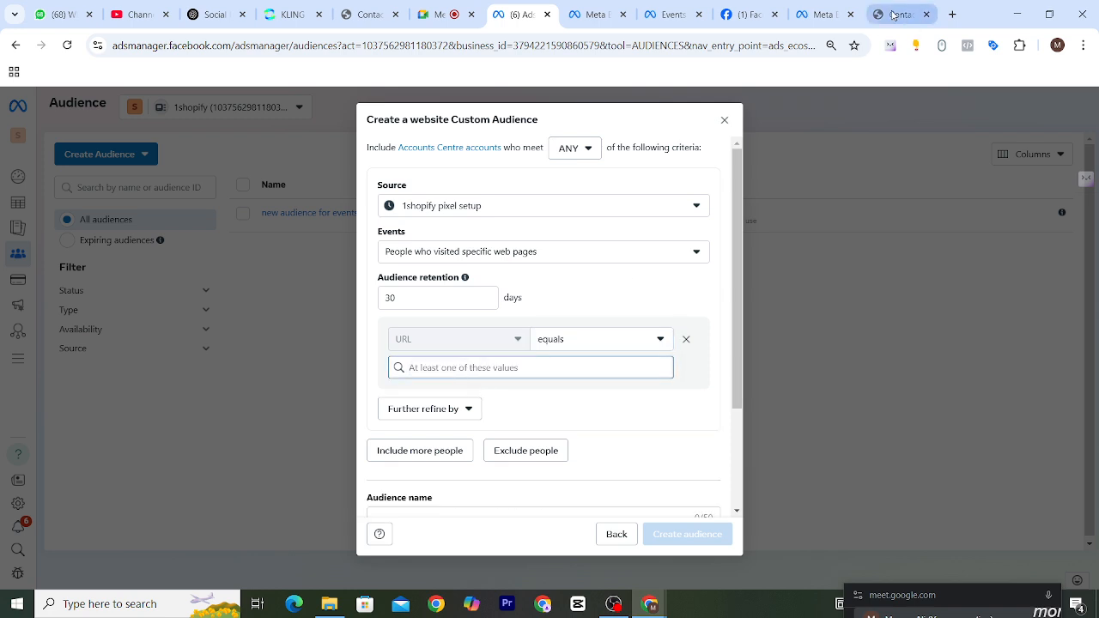
Copy the full URL of the website's Contact page and add it as the URL equals value.
left_click(899, 15)
triple_click(326, 47)
key("ctrl+c")
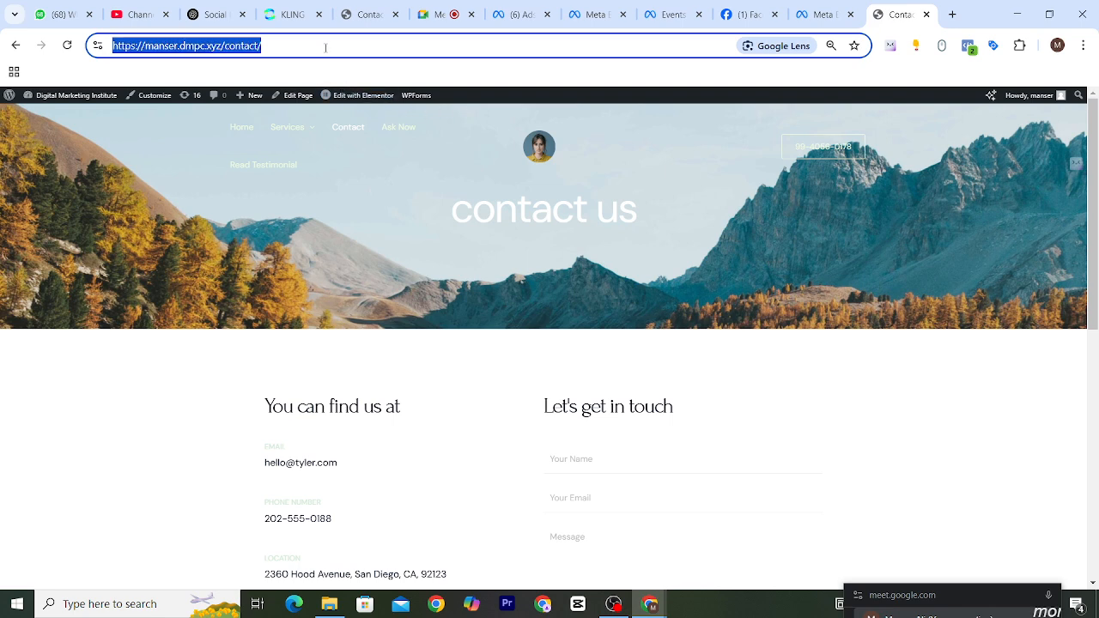
left_click(536, 14)
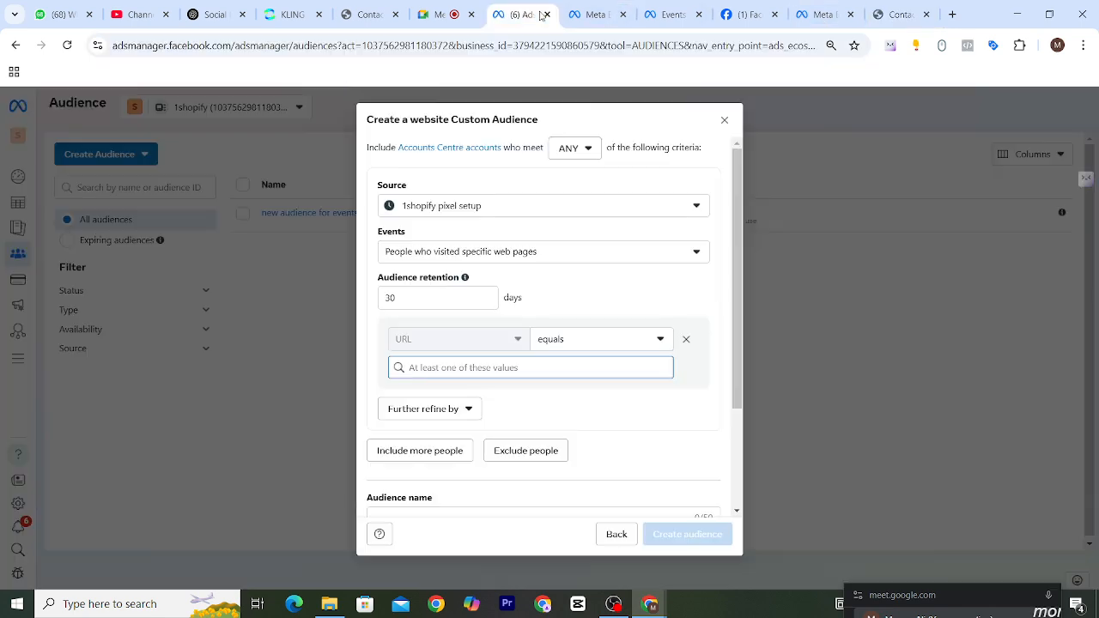
key("ctrl+v")
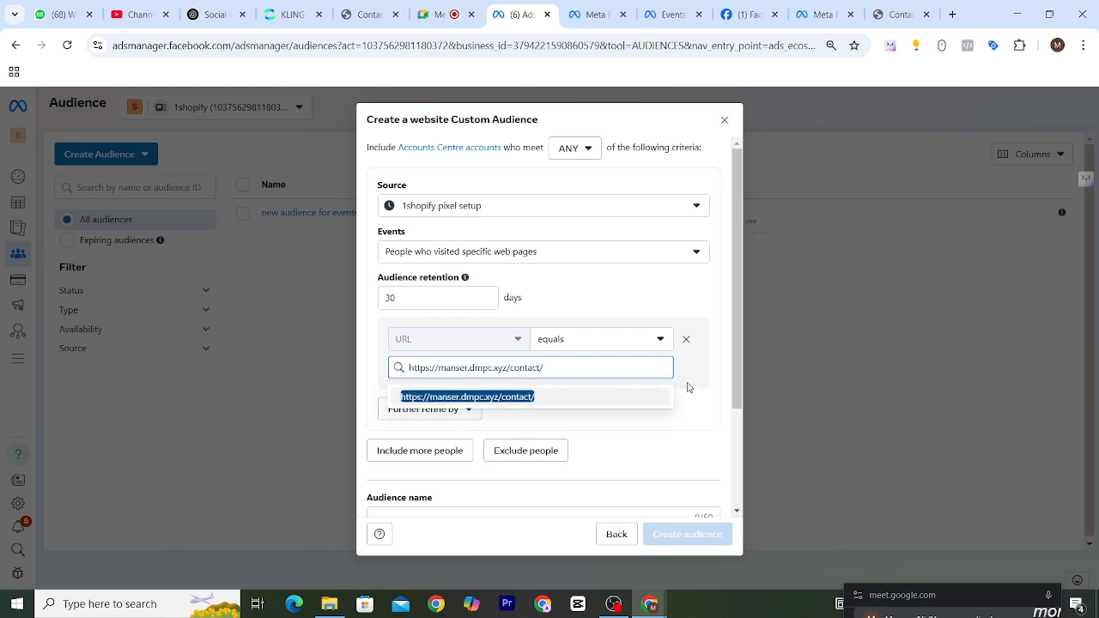
left_click(507, 400)
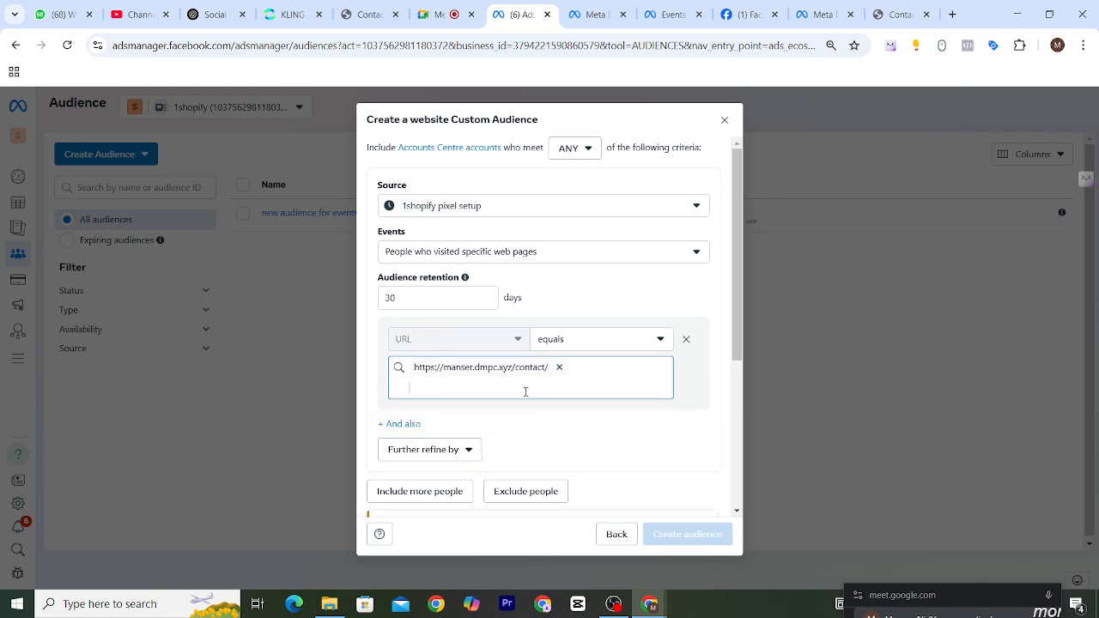
key("BackSpace")
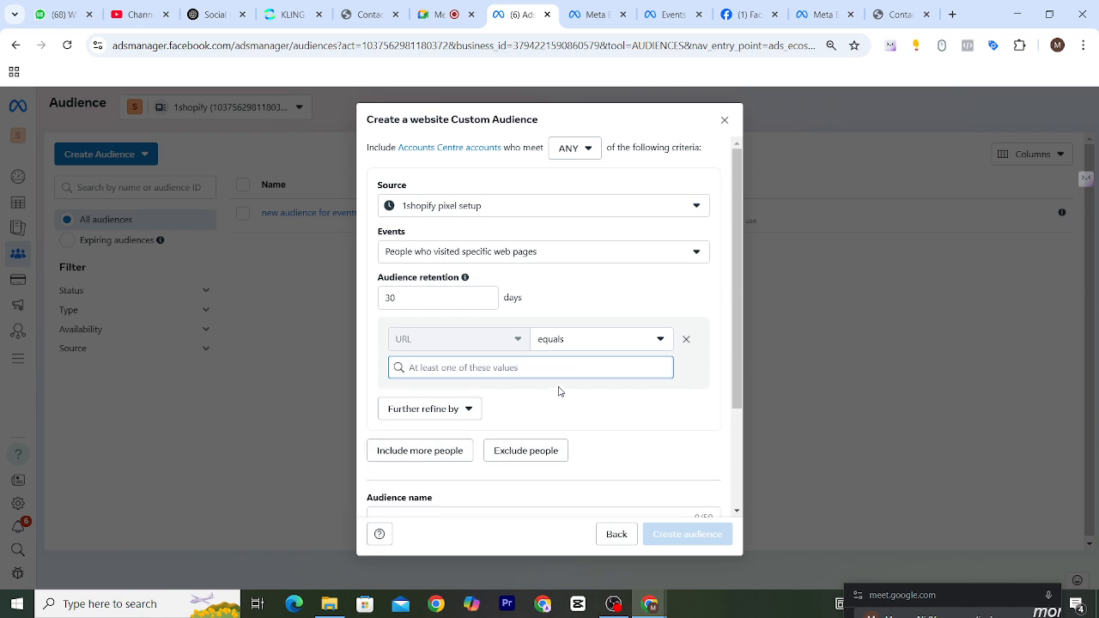
key("ctrl+v")
left_click(505, 400)
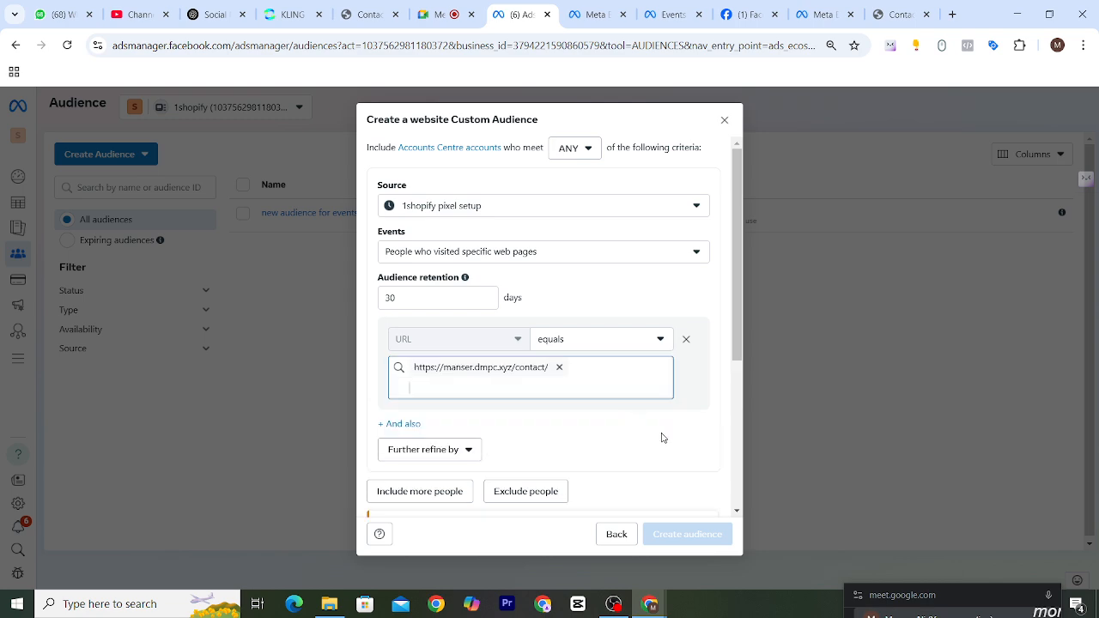
left_click(682, 428)
Further refine the audience by Device and limit it to All mobile devices.
scroll(682, 428, "down", 2)
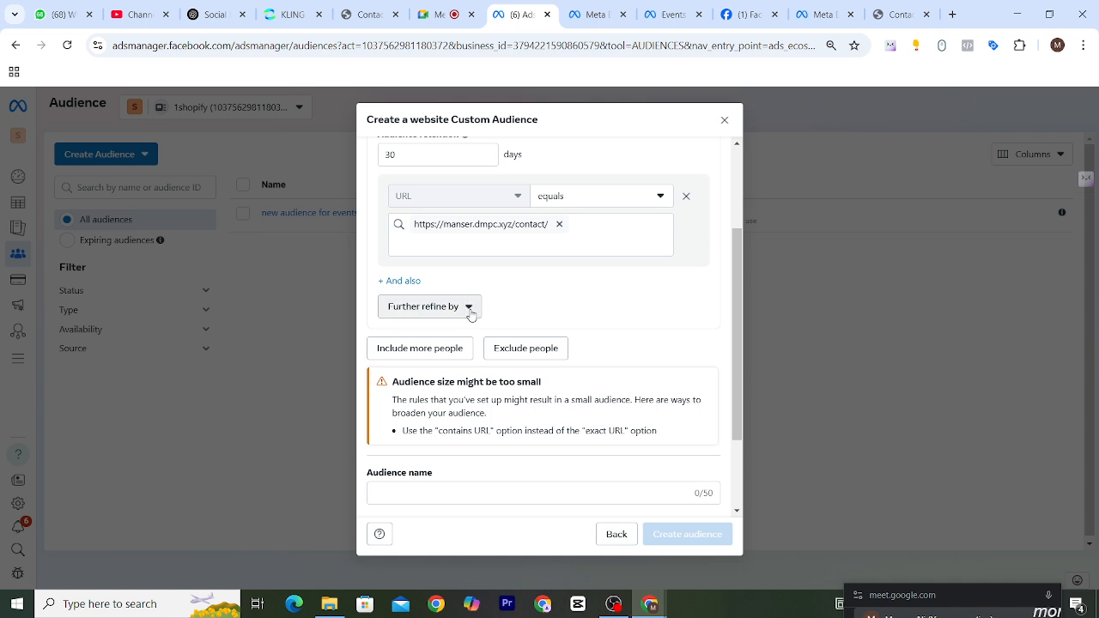
left_click(470, 313)
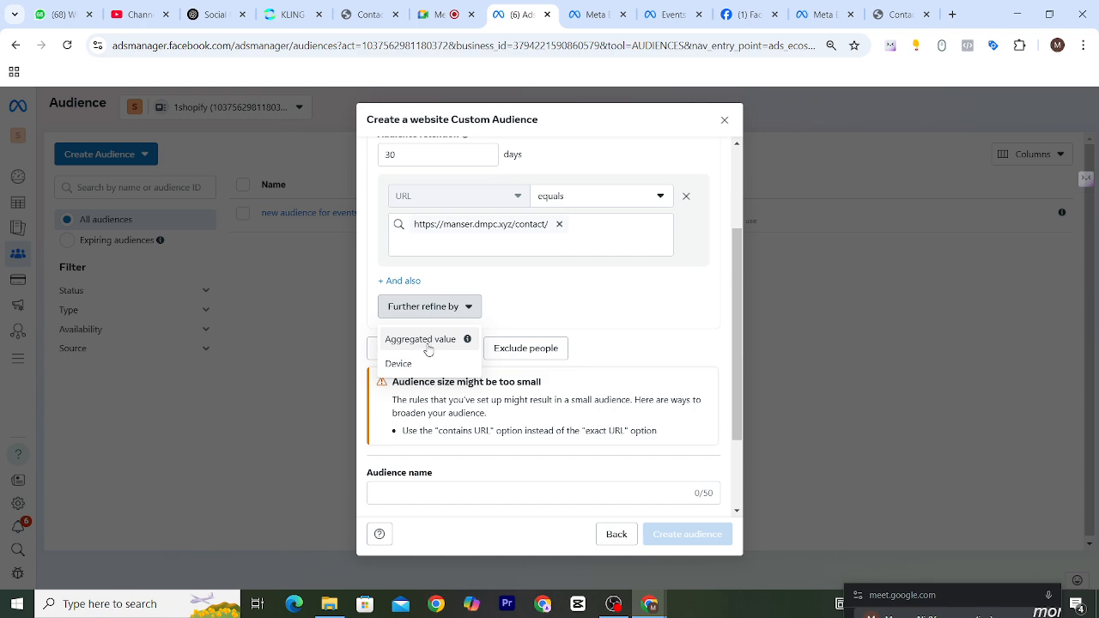
left_click(408, 368)
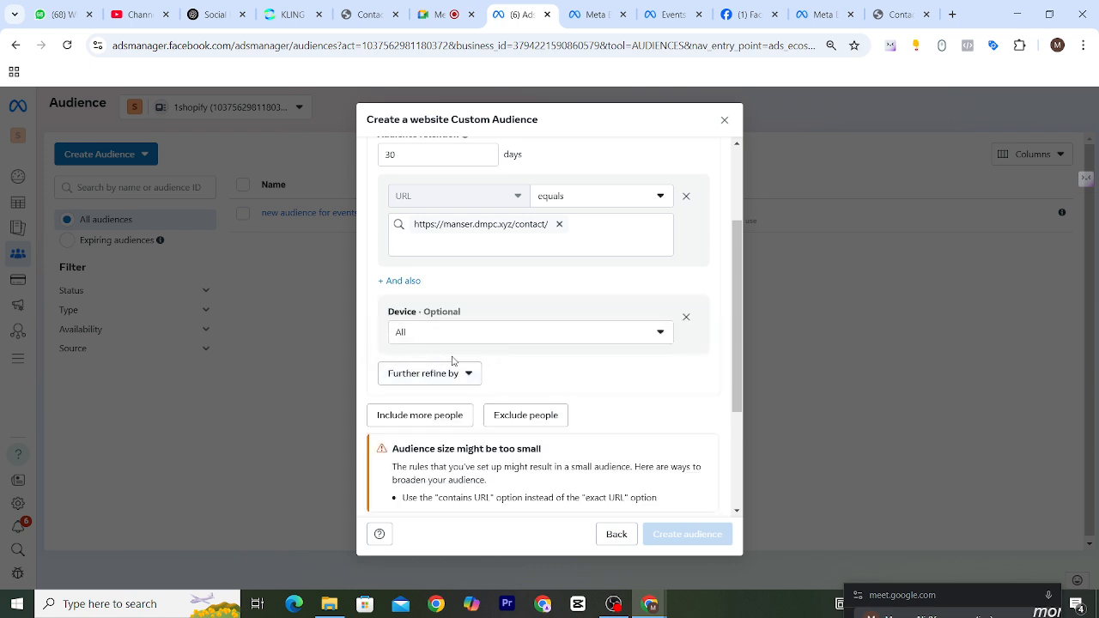
left_click(637, 334)
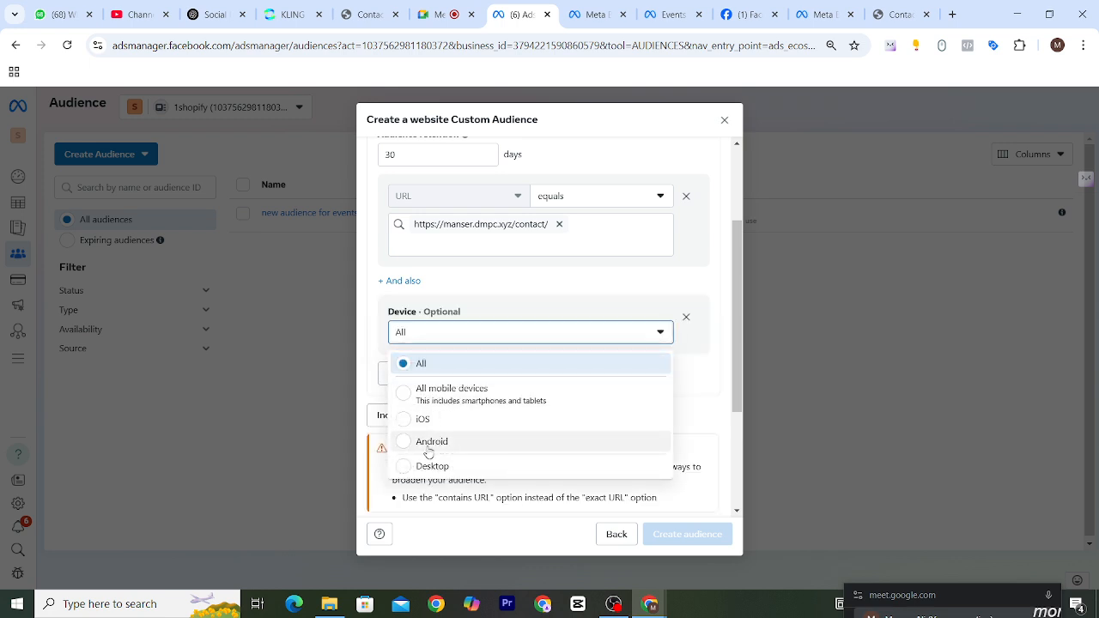
left_click(404, 394)
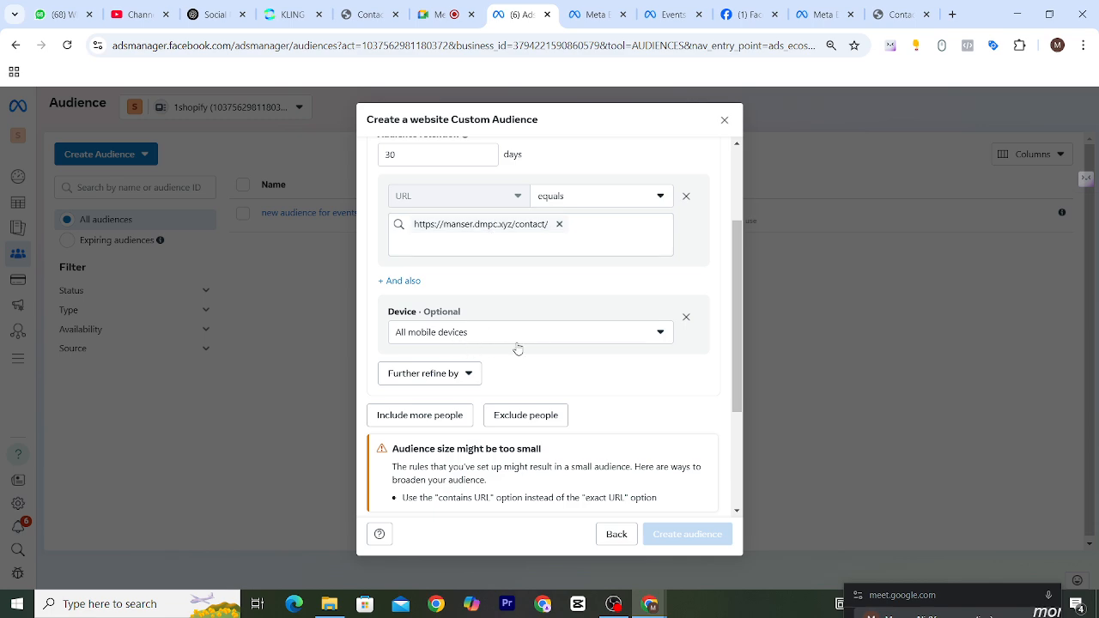
Review the audience's source, event, retention, URL and device criteria and its name field.
scroll(517, 348, "down", 1)
scroll(598, 312, "down", 2)
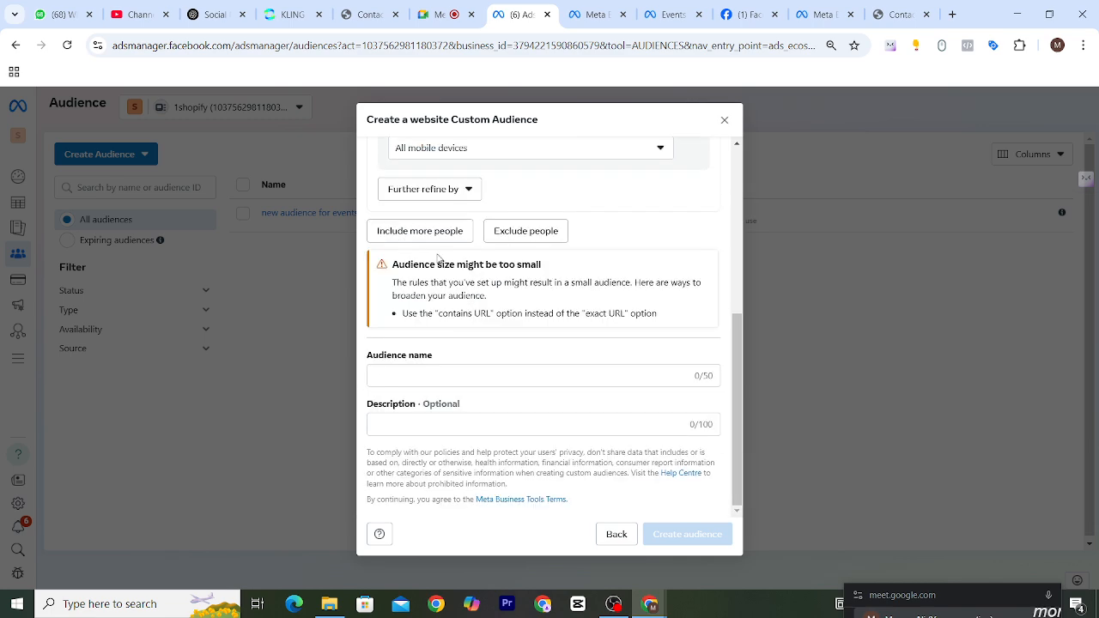
left_click(440, 376)
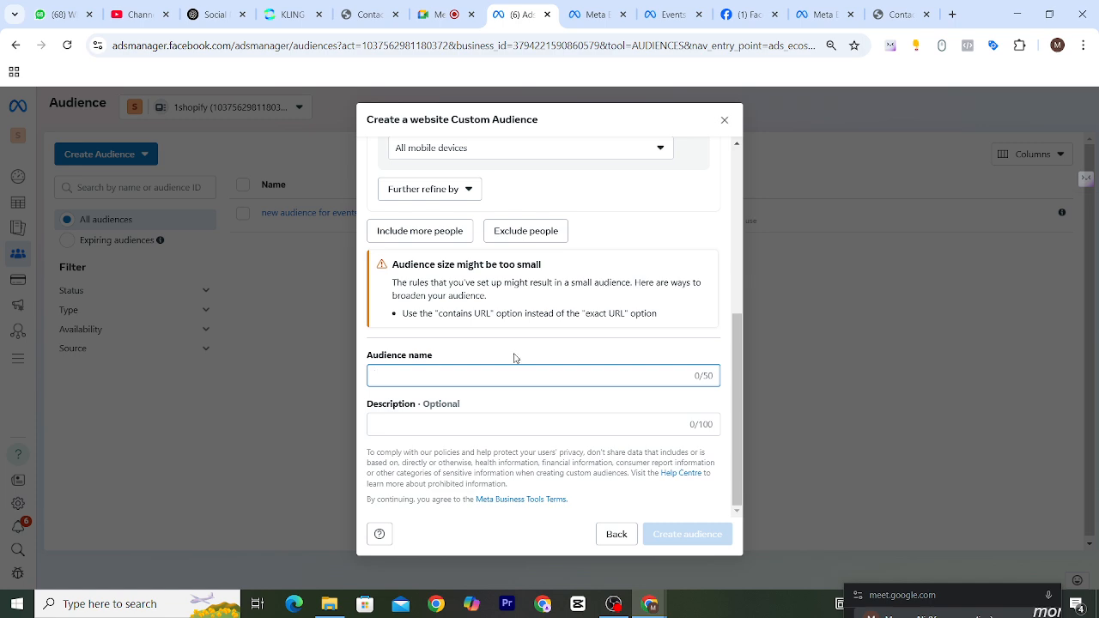
scroll(514, 357, "up", 5)
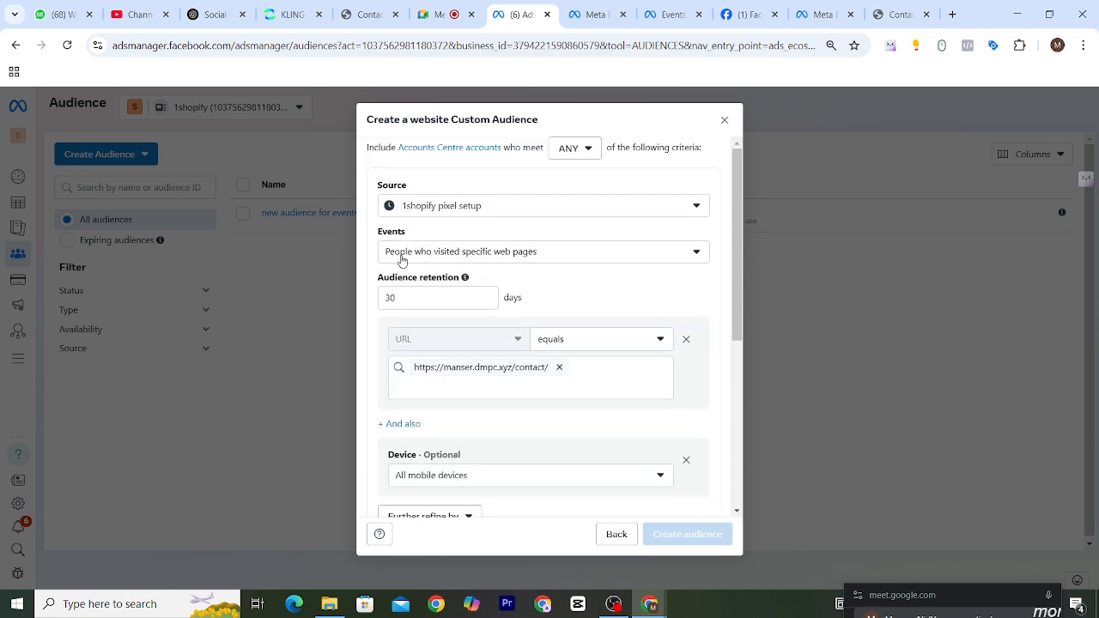
scroll(473, 260, "down", 5)
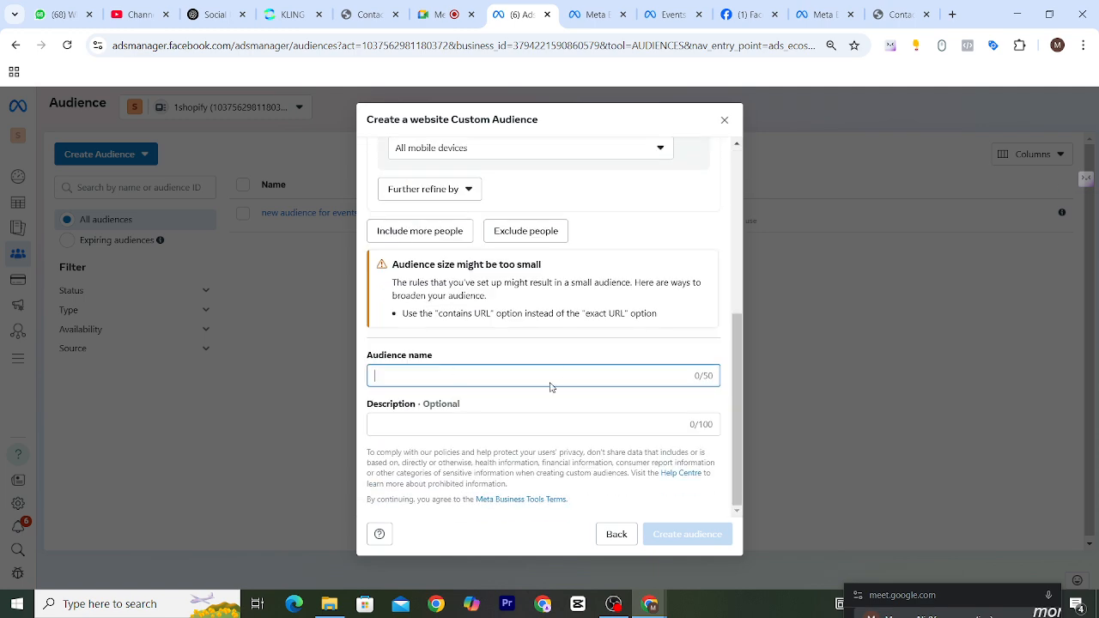
Switch the audience's Device refinement to All and back to All mobile devices.
scroll(550, 387, "up", 3)
left_click(620, 294)
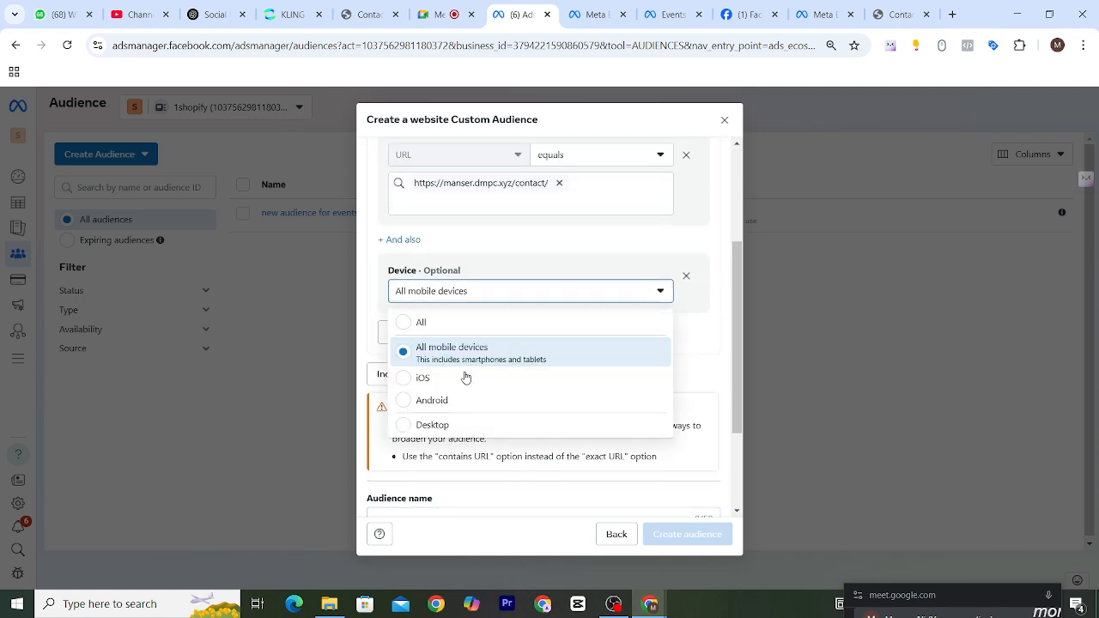
left_click(411, 323)
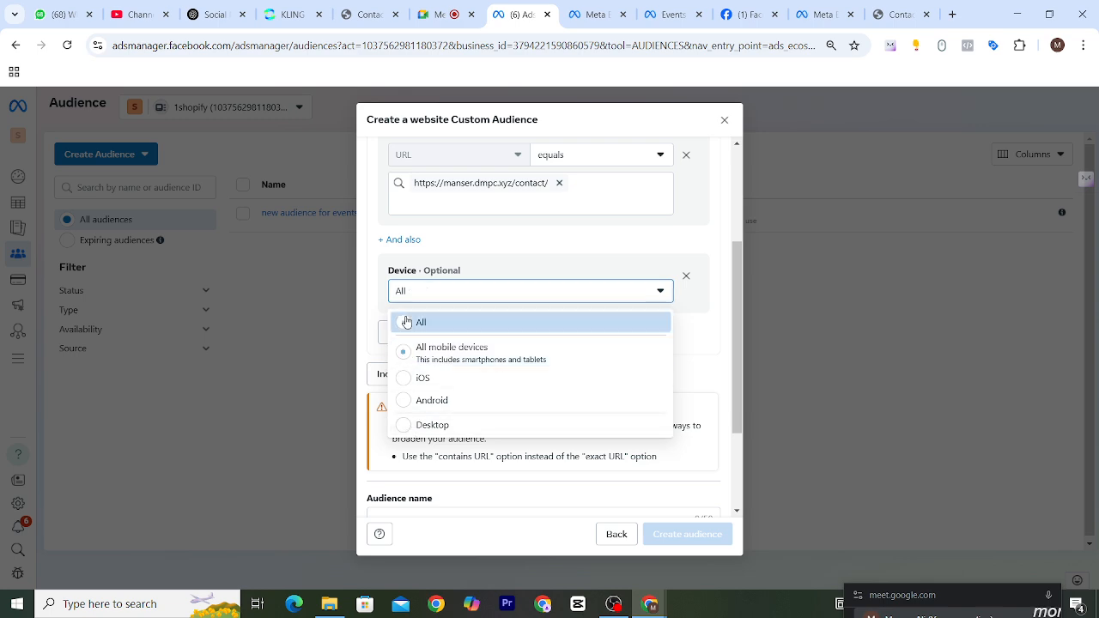
left_click(653, 292)
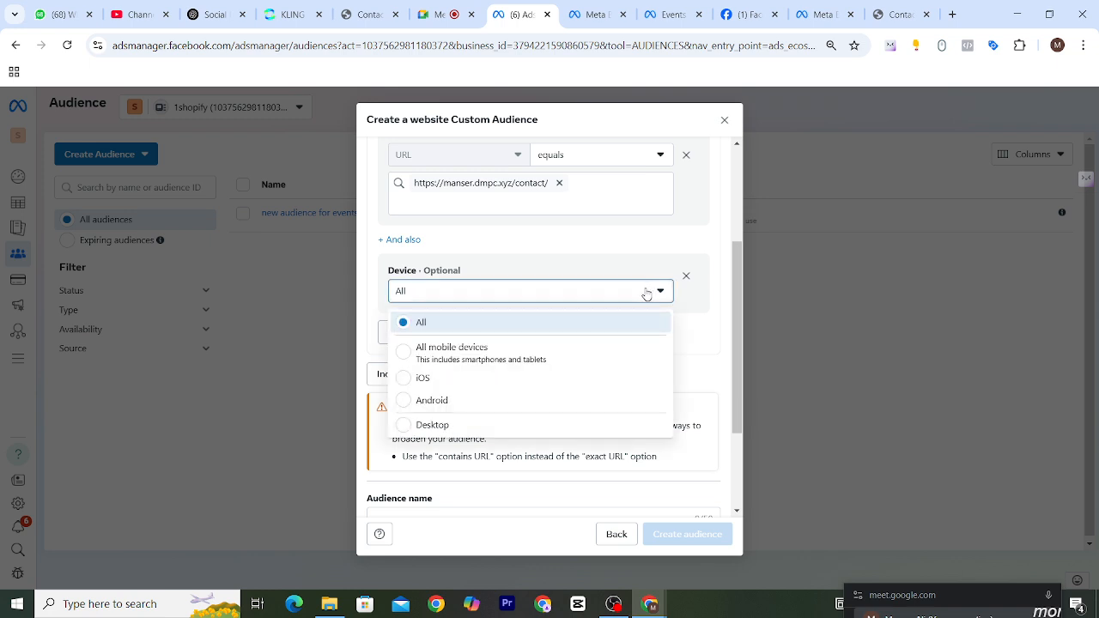
left_click(440, 357)
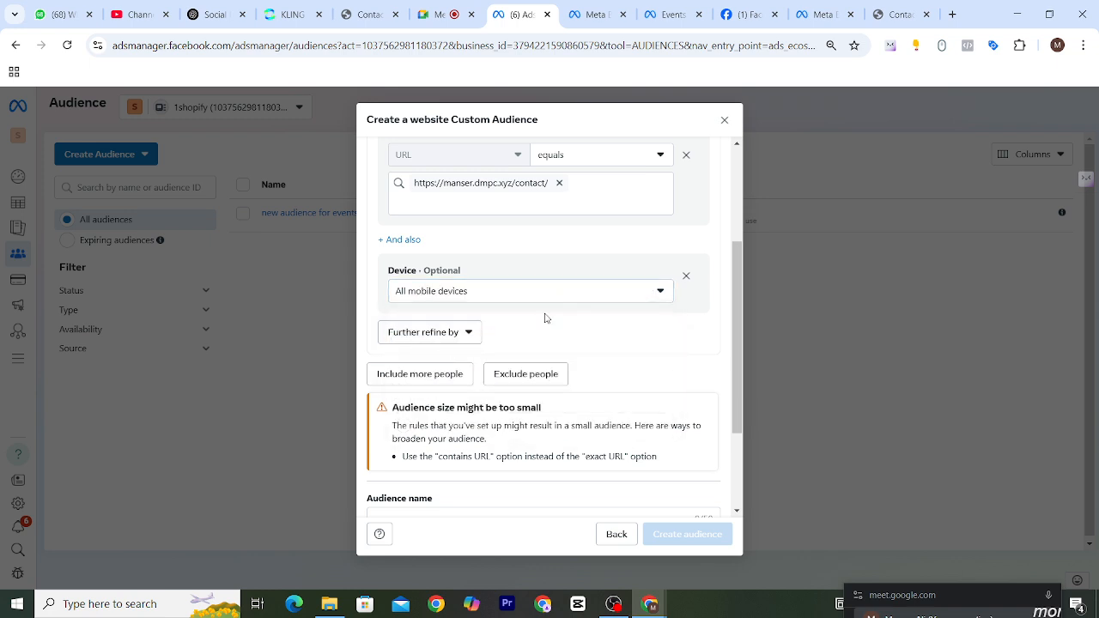
Name the custom audience "mobile device contact us page view aud".
scroll(605, 330, "down", 3)
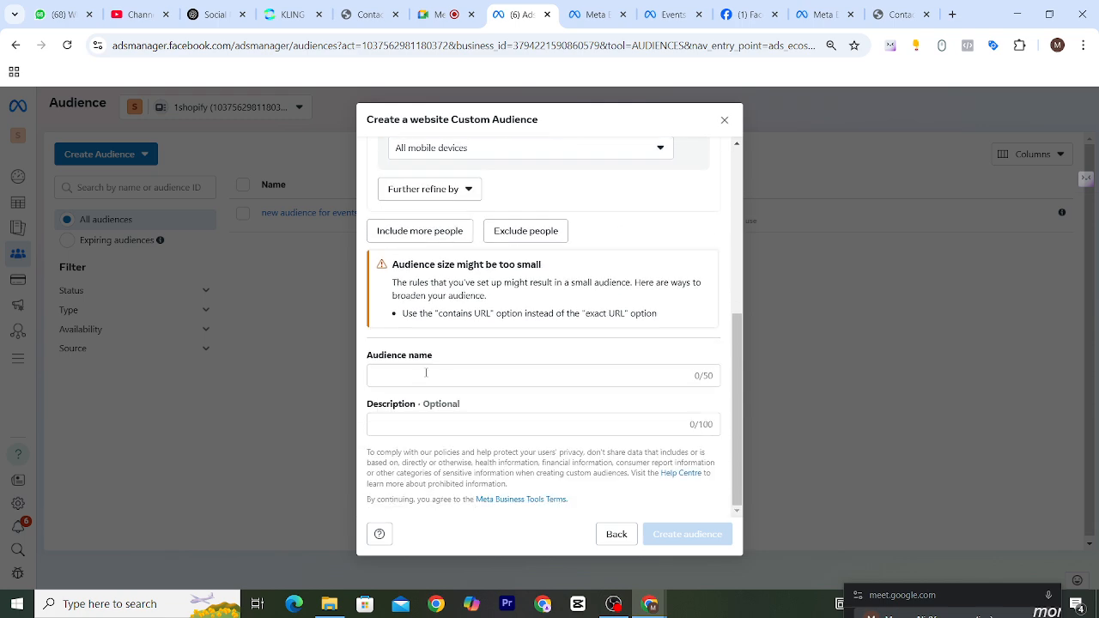
left_click_drag(410, 265, 492, 269)
left_click(564, 294)
left_click(460, 375)
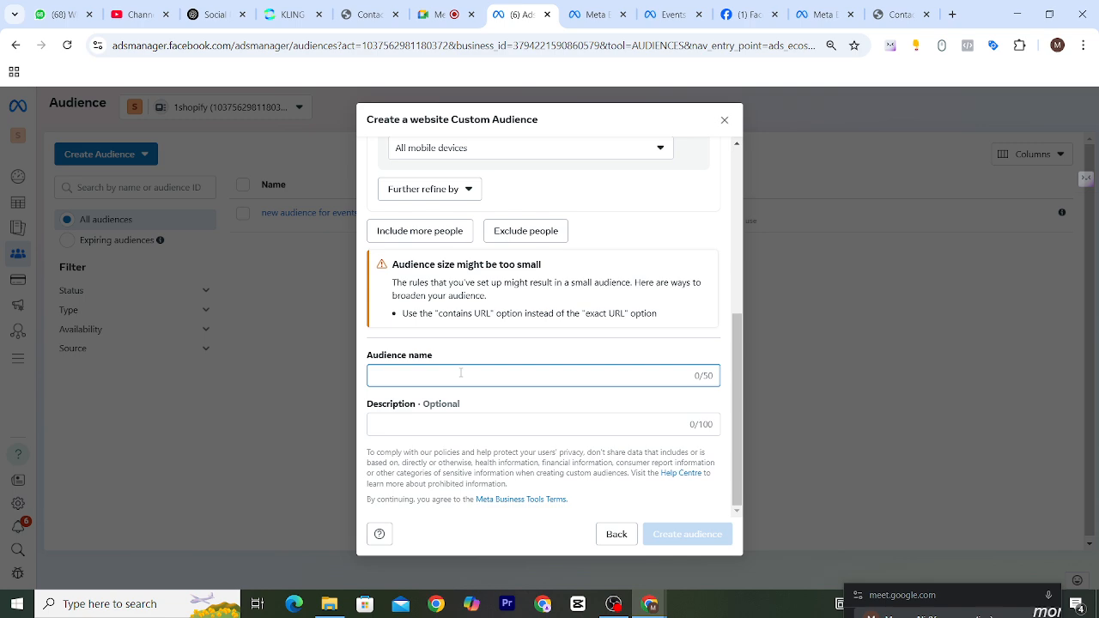
type("mod")
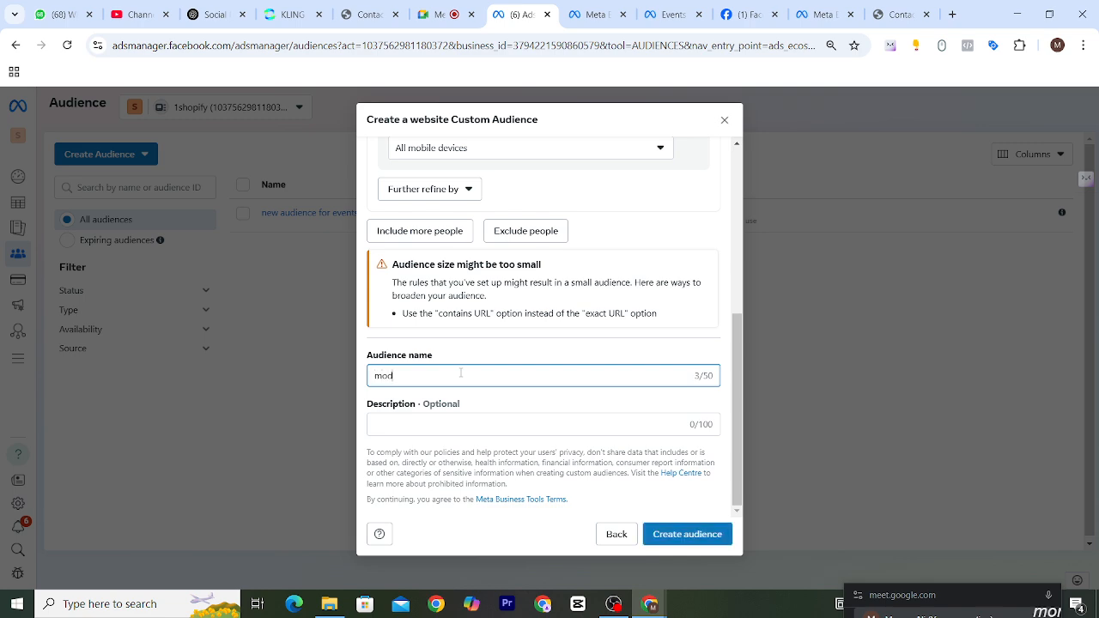
key("BackSpace")
type("mobile device contact us page view audi")
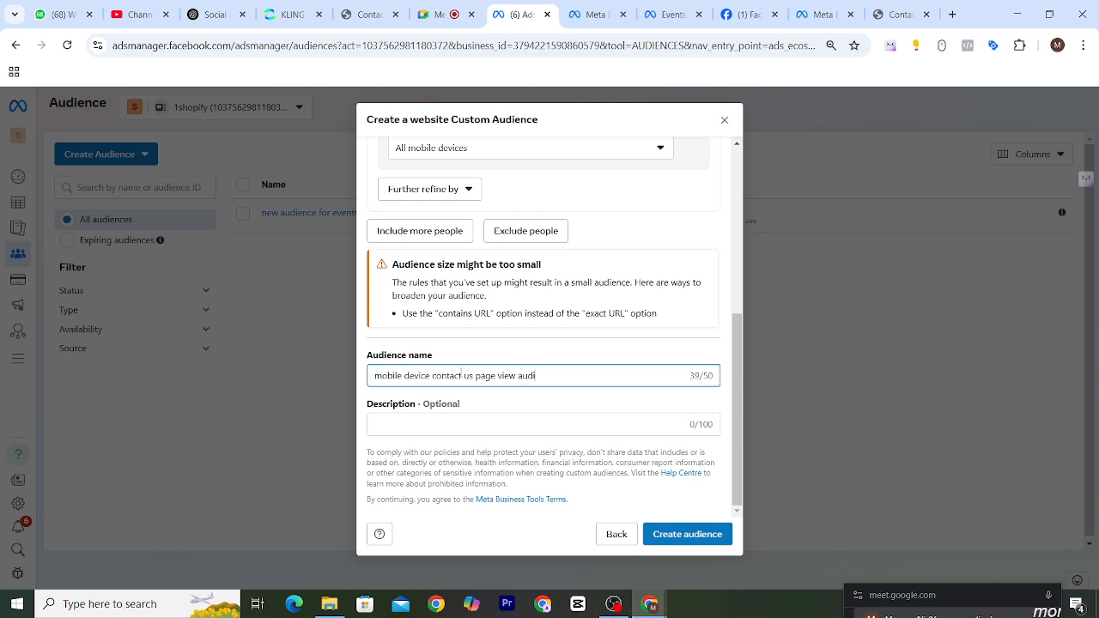
key("BackSpace")
Set the audience retention of the website custom audience to 90 days.
scroll(475, 405, "up", 1)
scroll(488, 311, "up", 3)
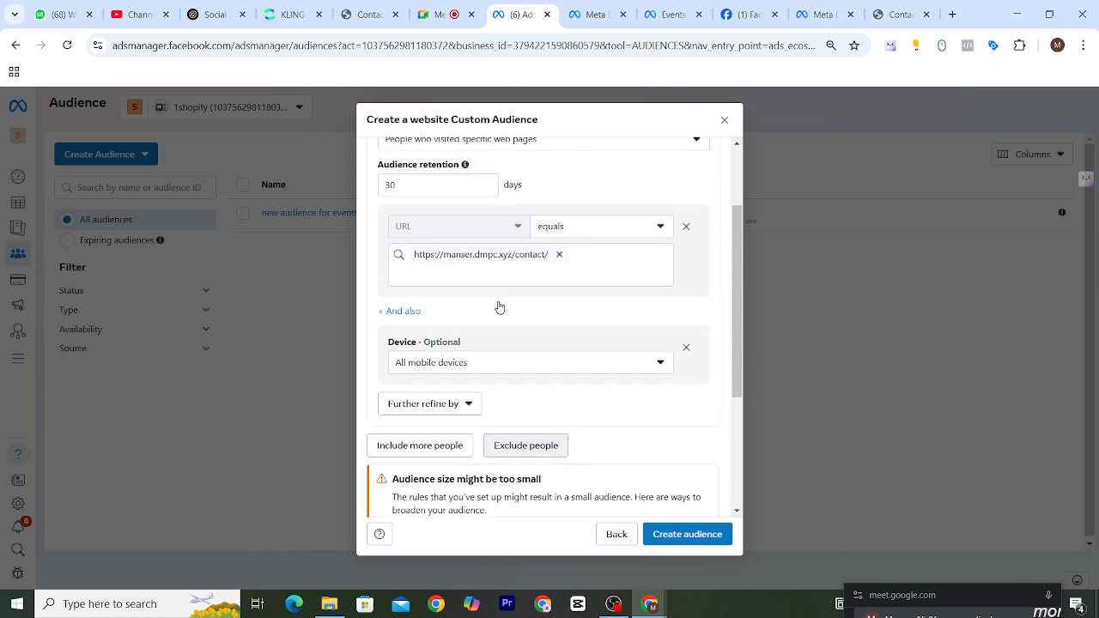
left_click(462, 252)
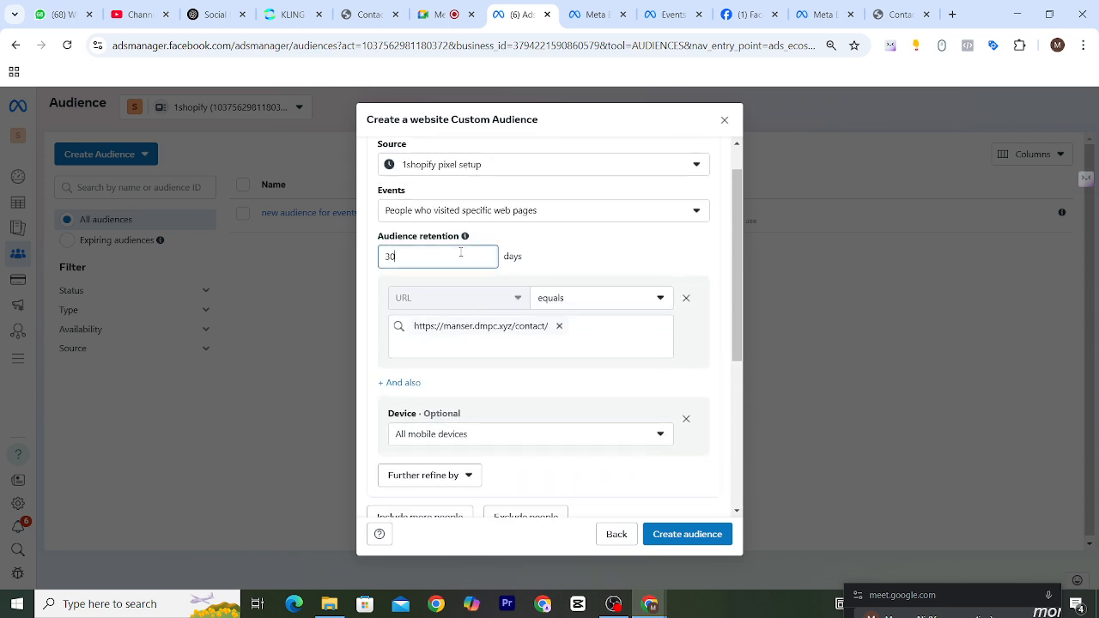
key("BackSpace")
key("BackSpace")
type("90")
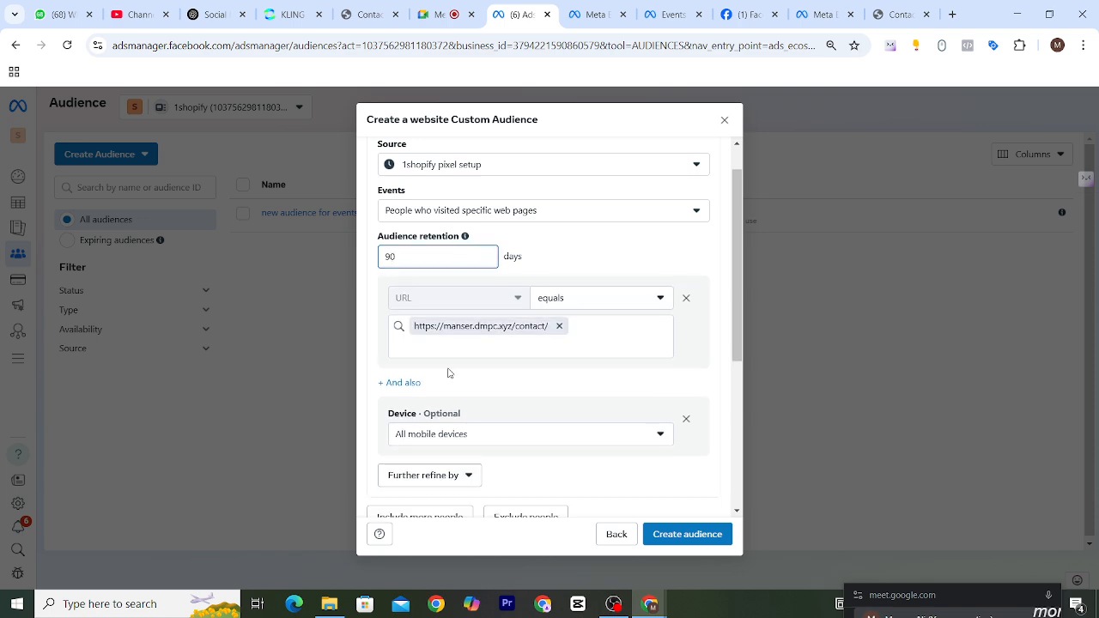
left_click(569, 267)
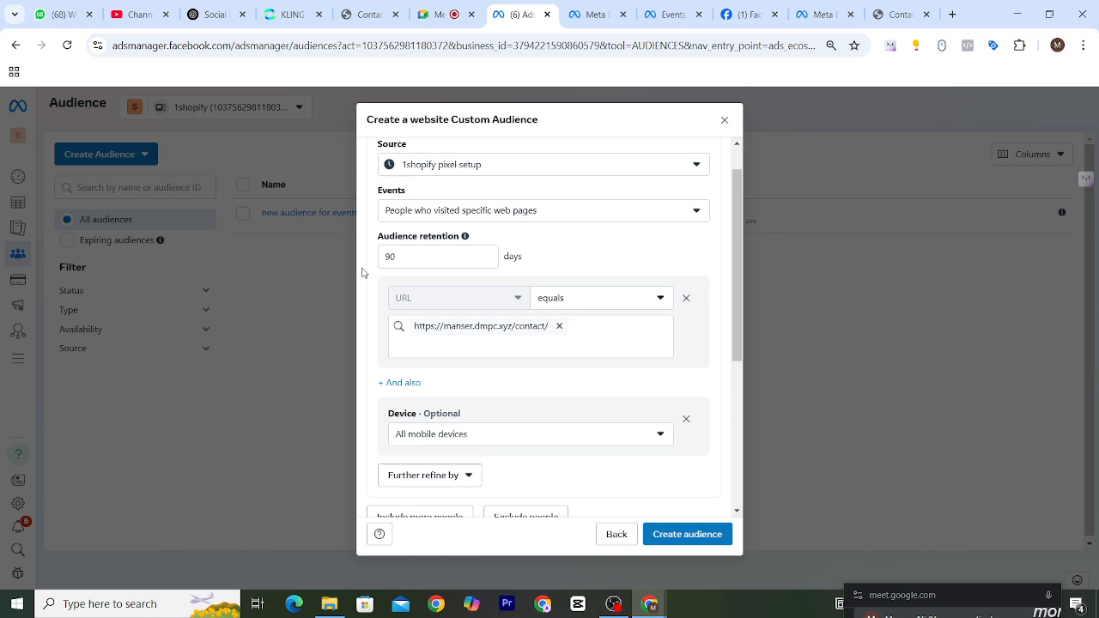
double_click(408, 261)
left_click(584, 244)
Create the website custom audience with the configured criteria.
scroll(661, 271, "down", 2)
scroll(656, 276, "down", 2)
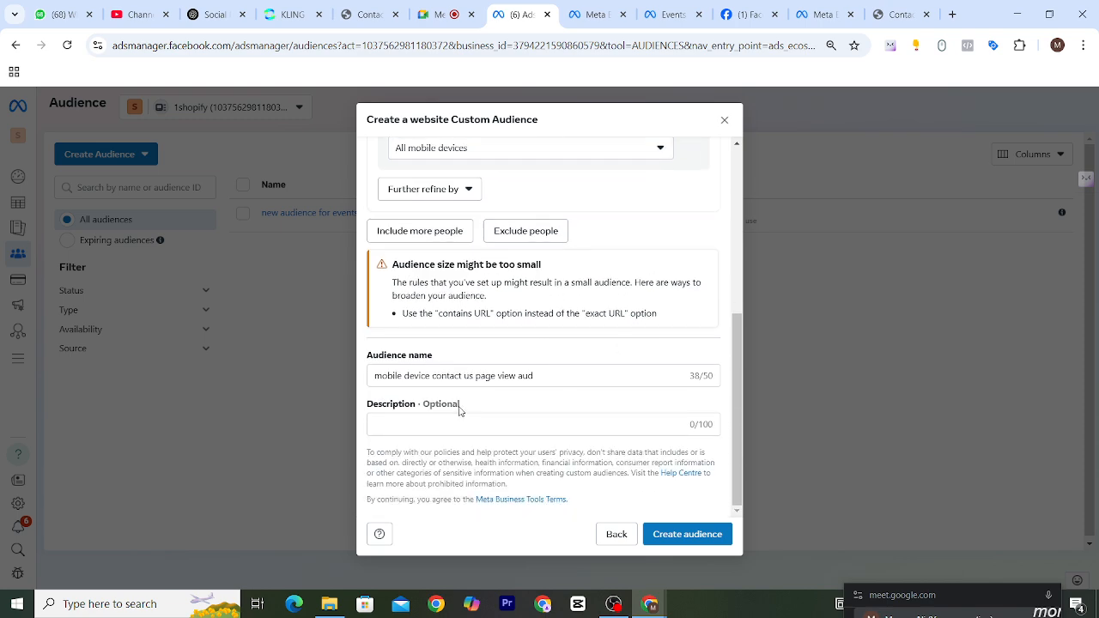
left_click(706, 536)
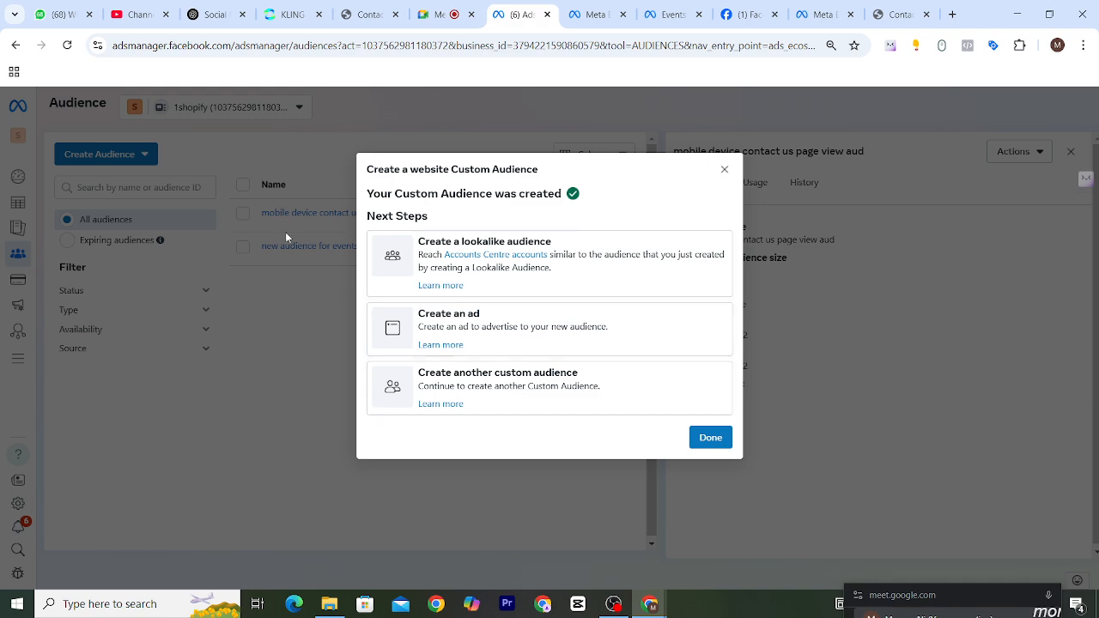
Start a lookalike audience from the new custom audience and check its source selection.
left_click(480, 248)
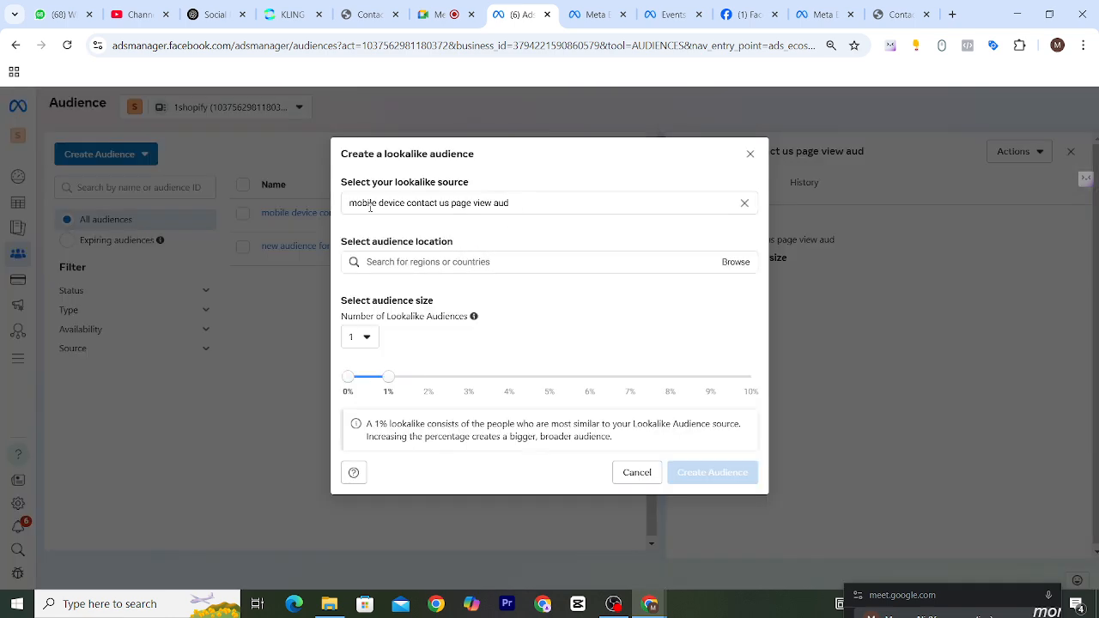
left_click(540, 202)
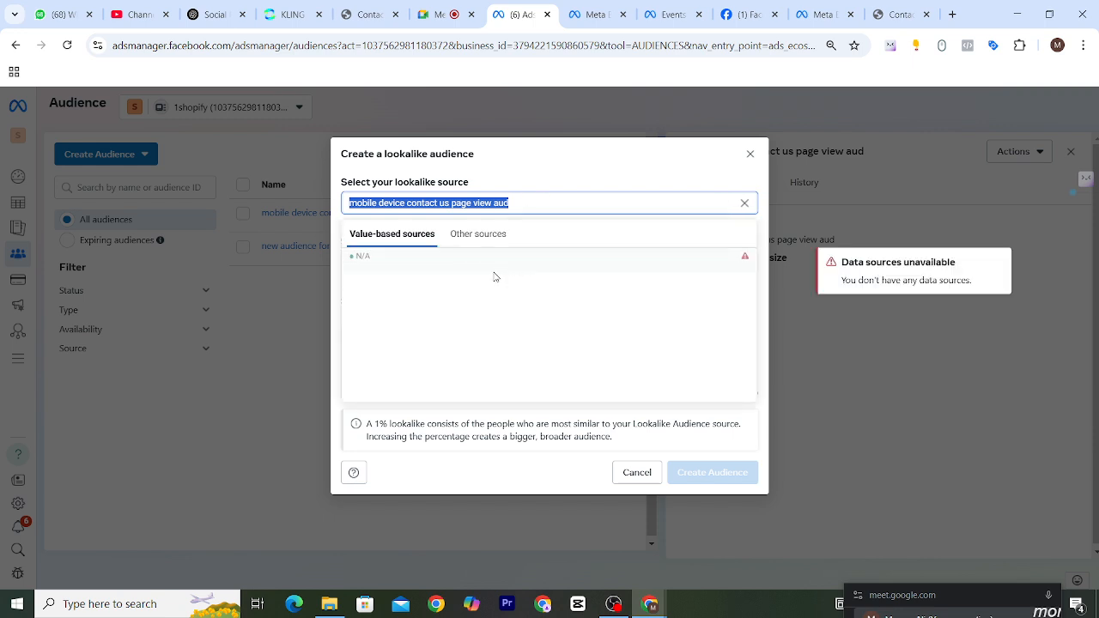
left_click(536, 182)
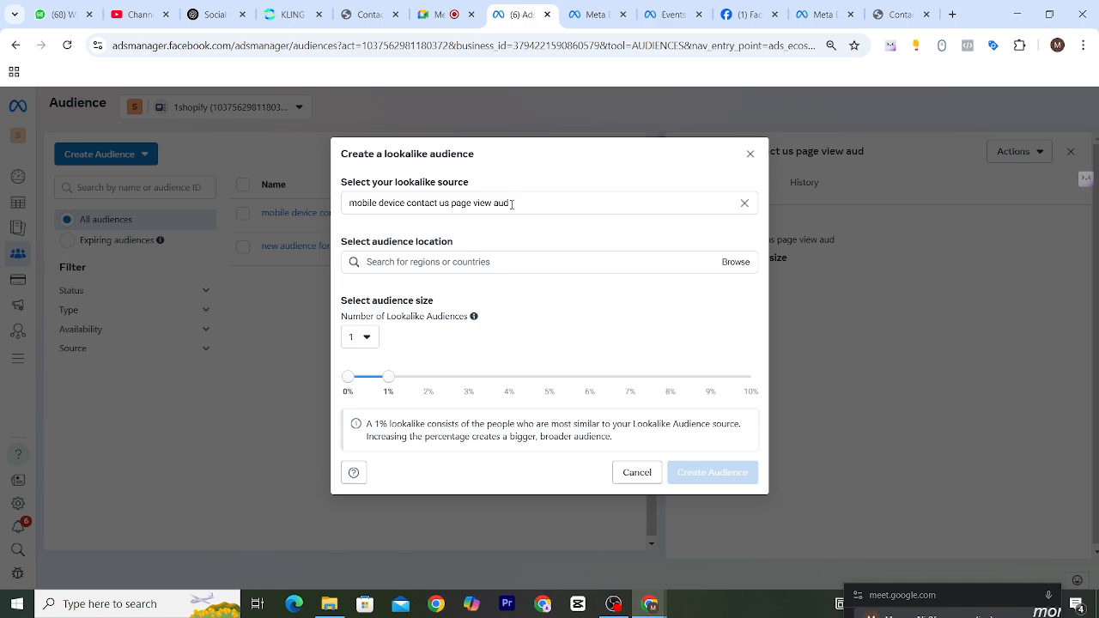
left_click_drag(512, 204, 360, 207)
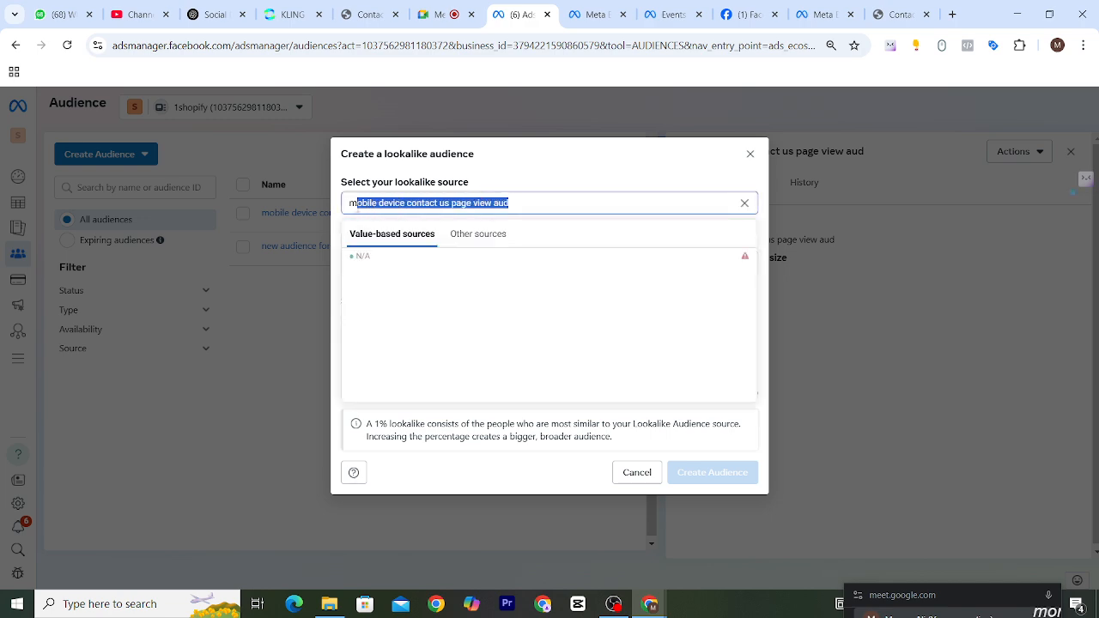
left_click(551, 169)
Search for India and add it as the lookalike audience's location.
left_click(441, 263)
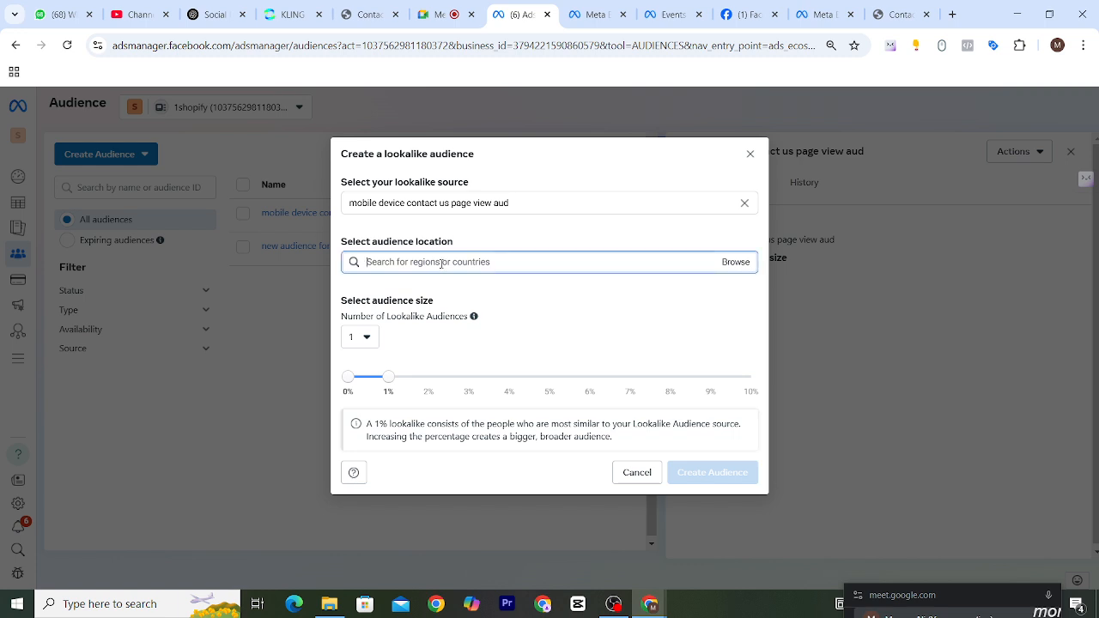
type("ind")
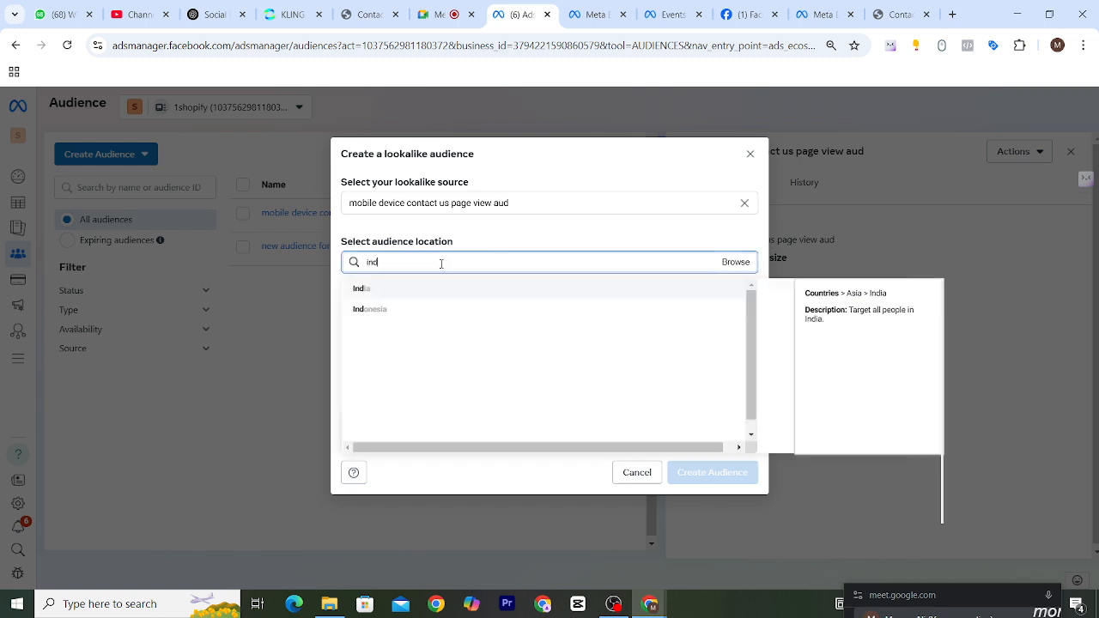
type("ia")
left_click_drag(338, 242, 434, 242)
left_click(408, 262)
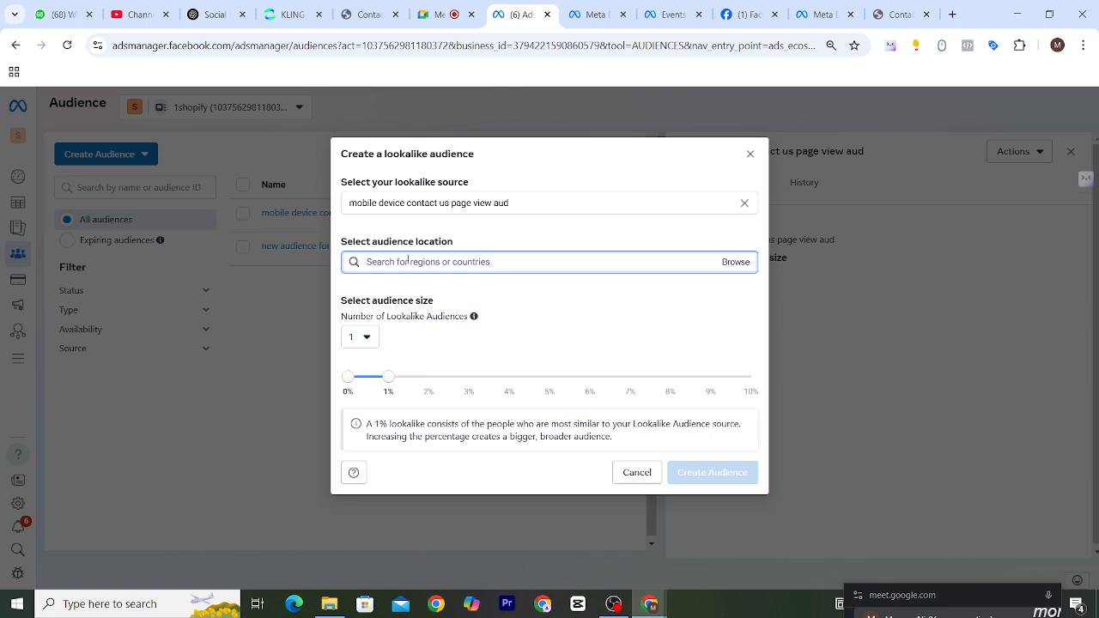
type("india")
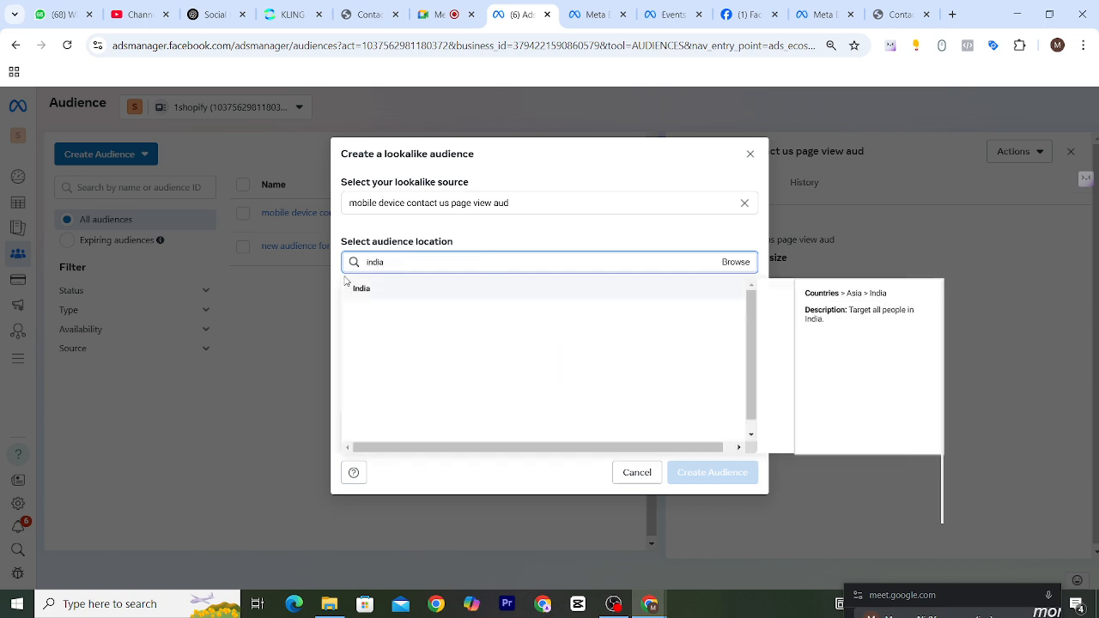
left_click(363, 289)
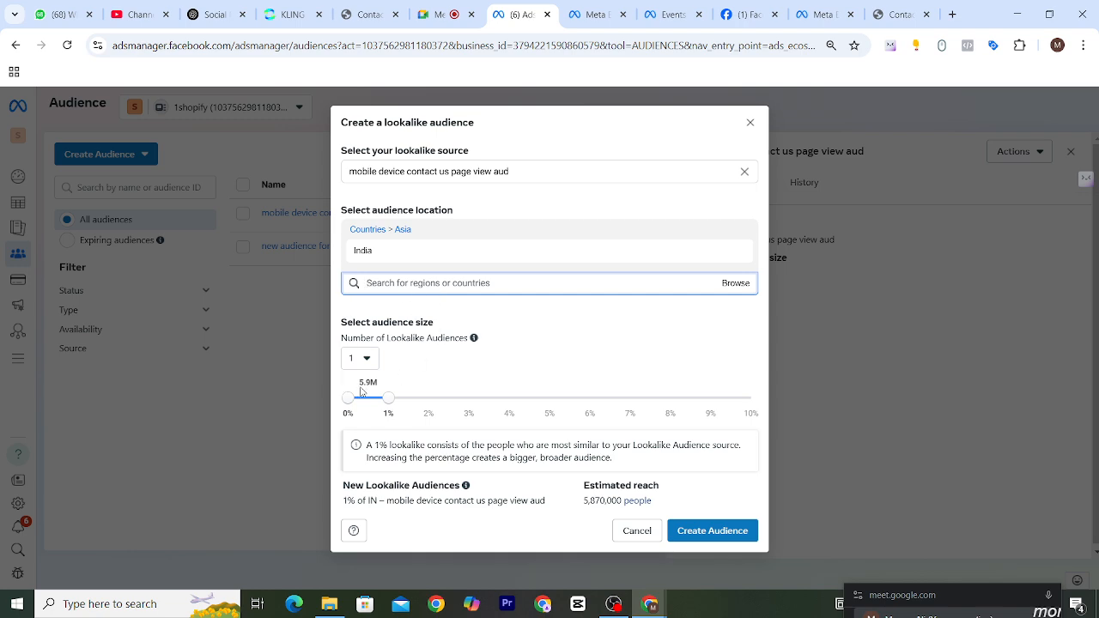
left_click_drag(339, 322, 435, 324)
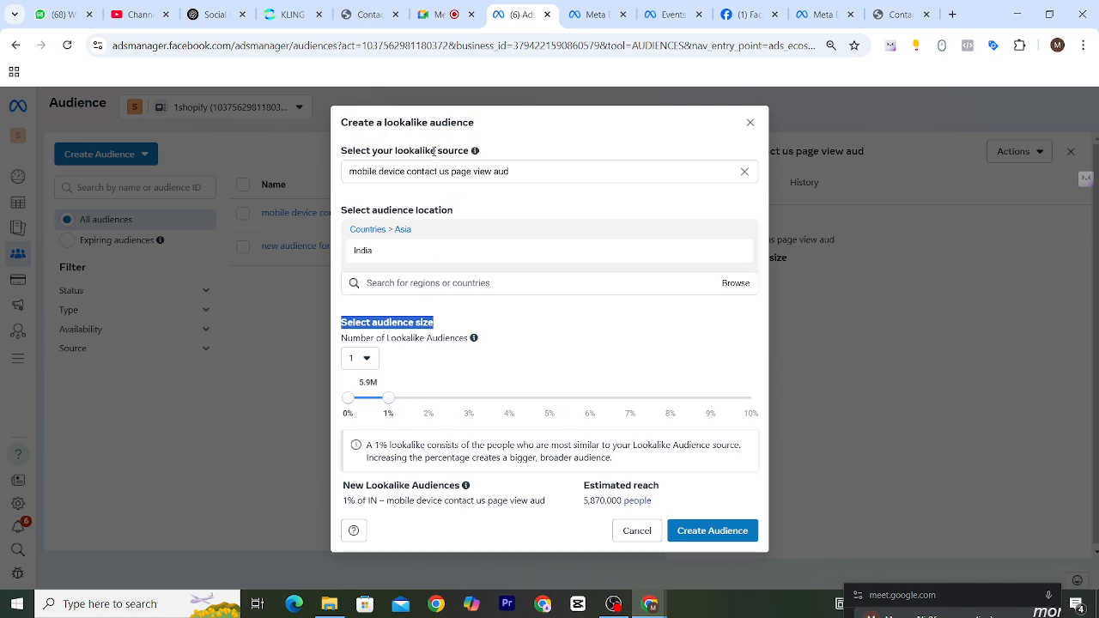
left_click_drag(433, 151, 395, 151)
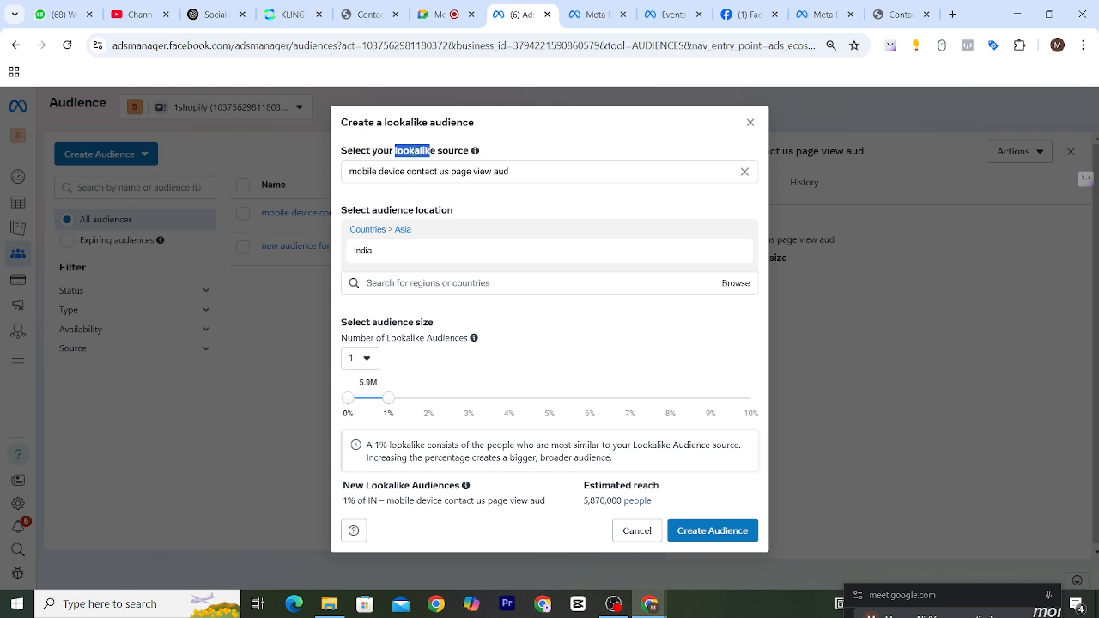
left_click(410, 149)
left_click_drag(394, 151, 453, 151)
Set the lookalike audience size to 3% and create the audience.
left_click(391, 406)
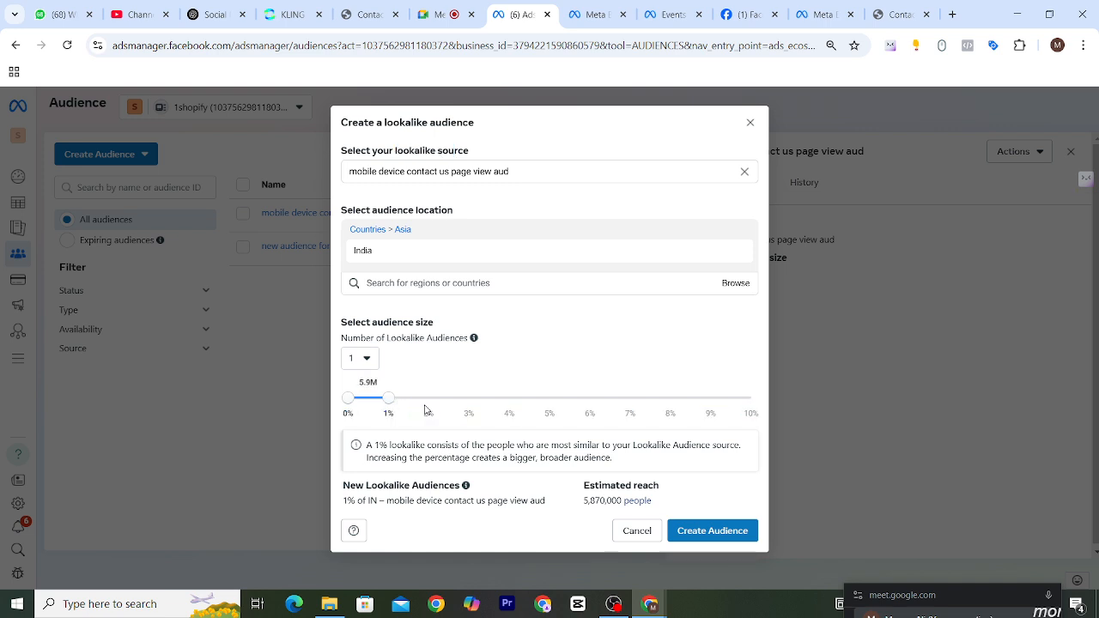
left_click_drag(390, 406, 431, 406)
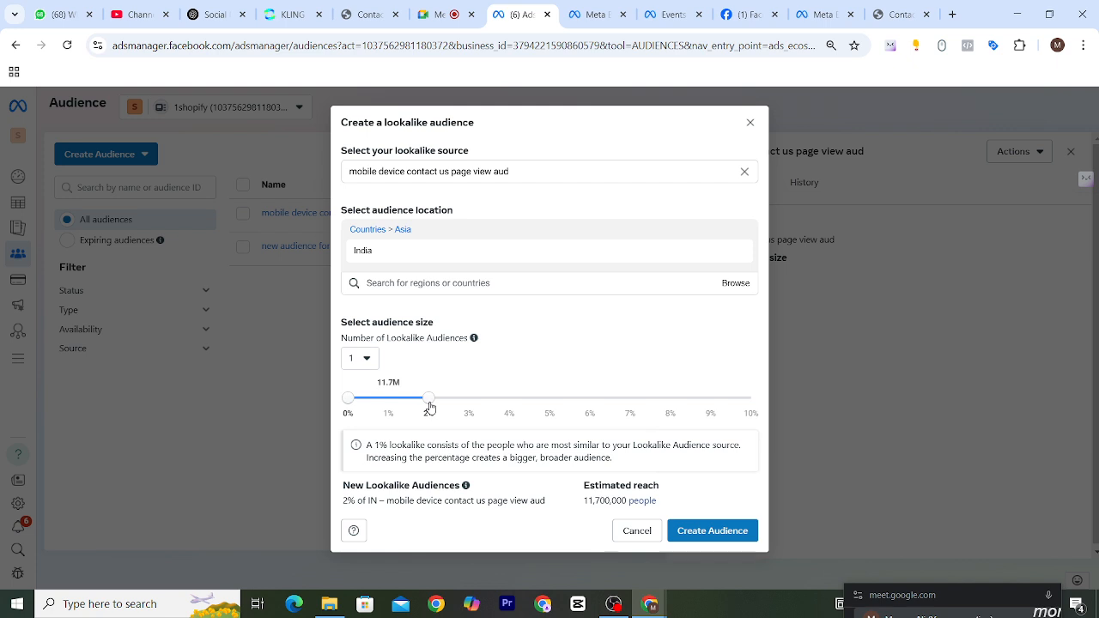
left_click_drag(428, 402, 457, 403)
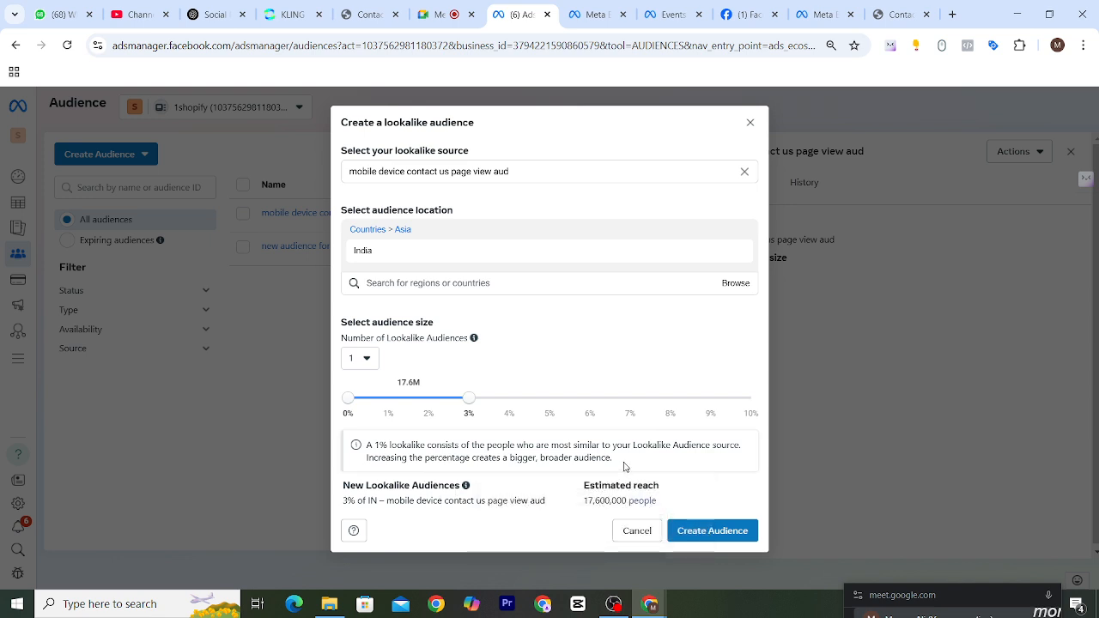
left_click_drag(624, 466, 427, 444)
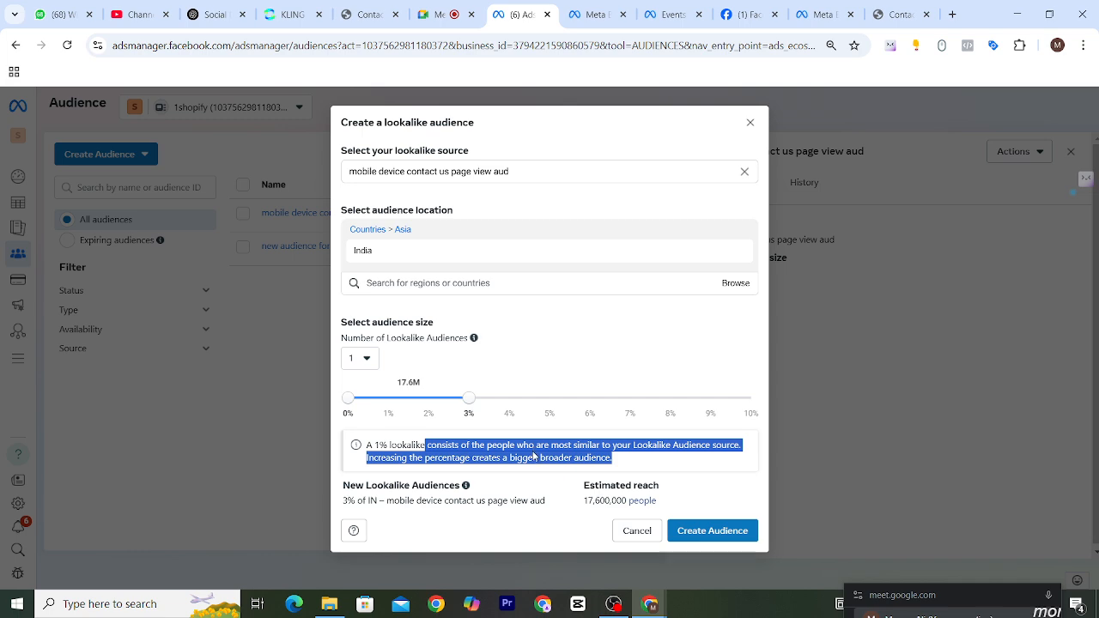
left_click(575, 327)
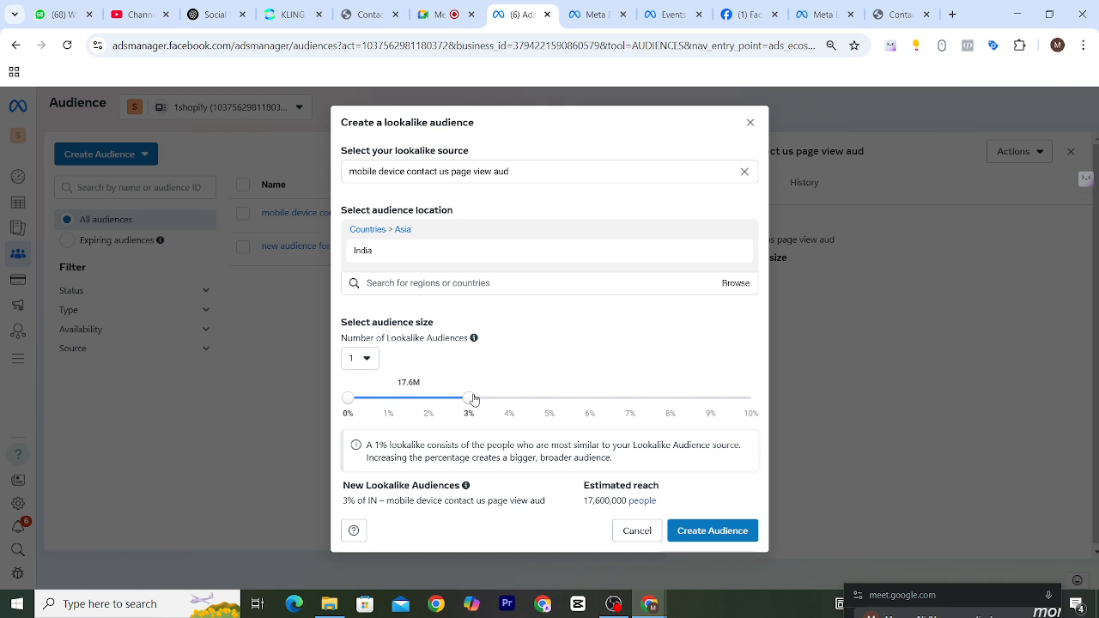
left_click(710, 530)
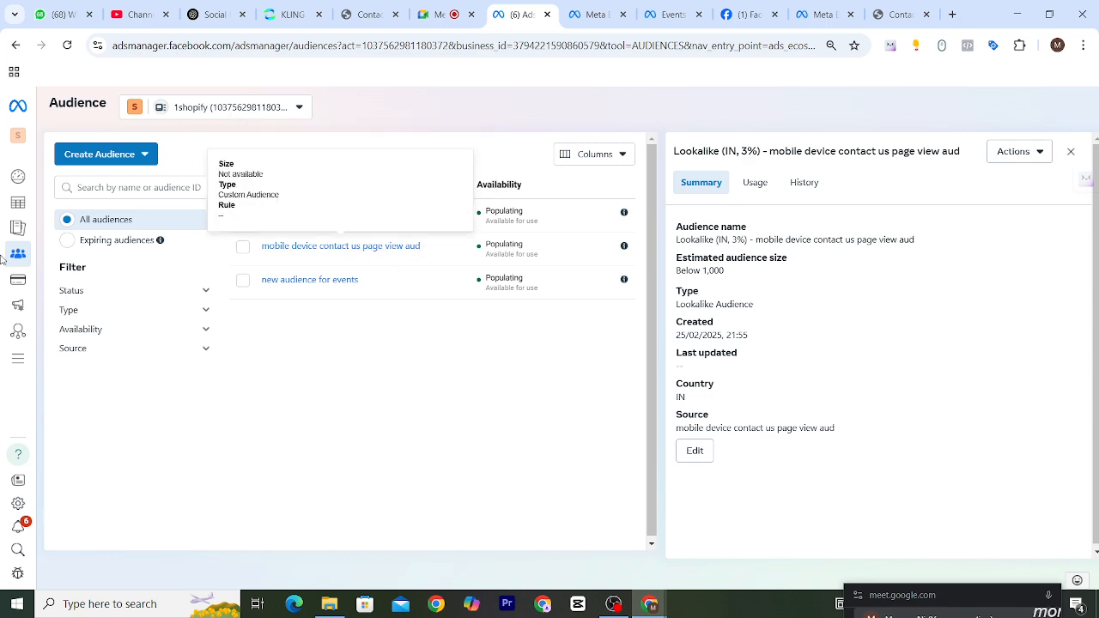
Open the New Sales campaign draft for editing and go to the settings of its New Sales ad set.
mouse_move(3, 175)
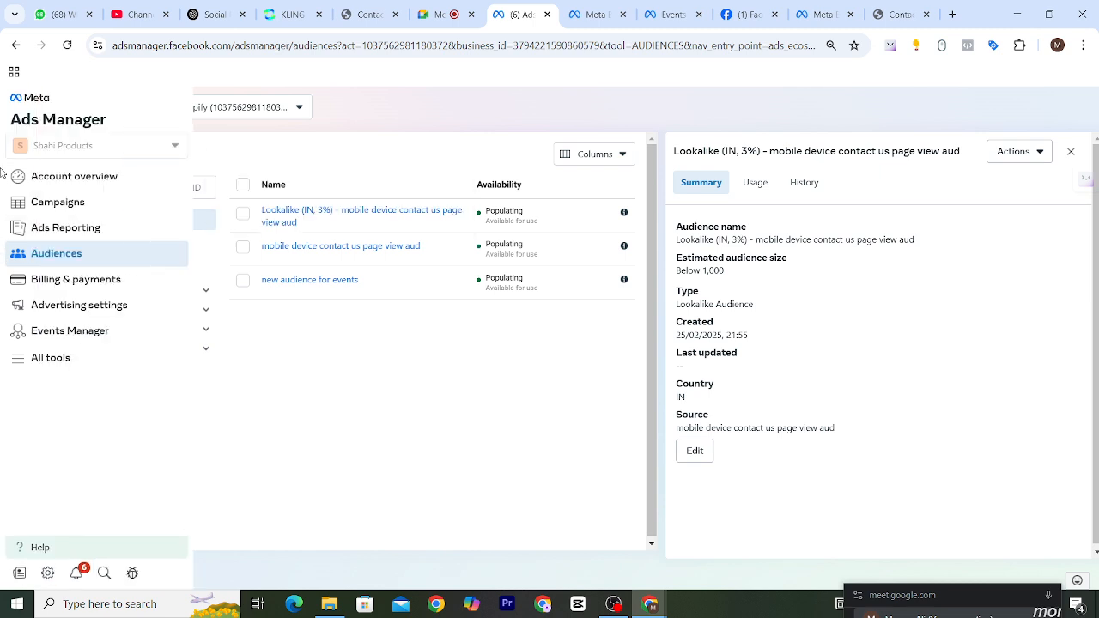
left_click(50, 209)
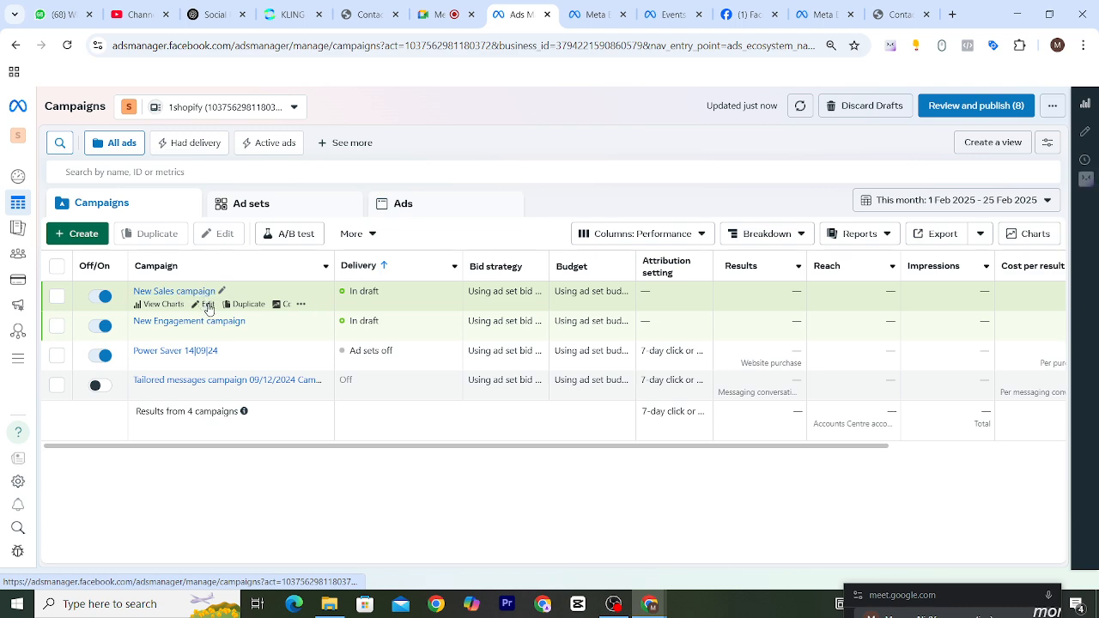
left_click(207, 307)
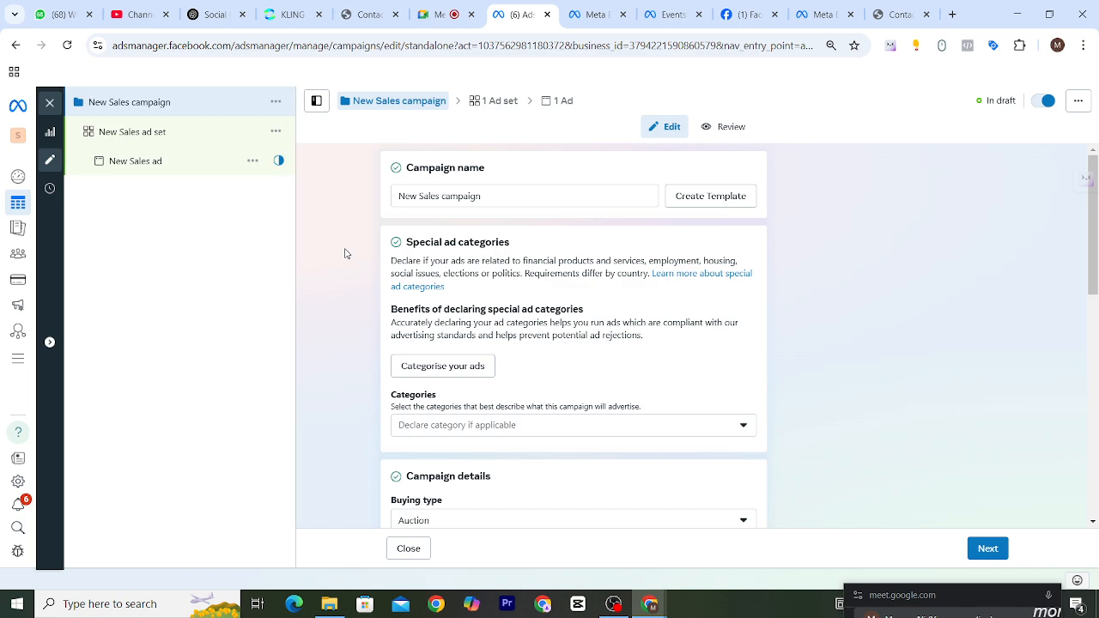
left_click(139, 136)
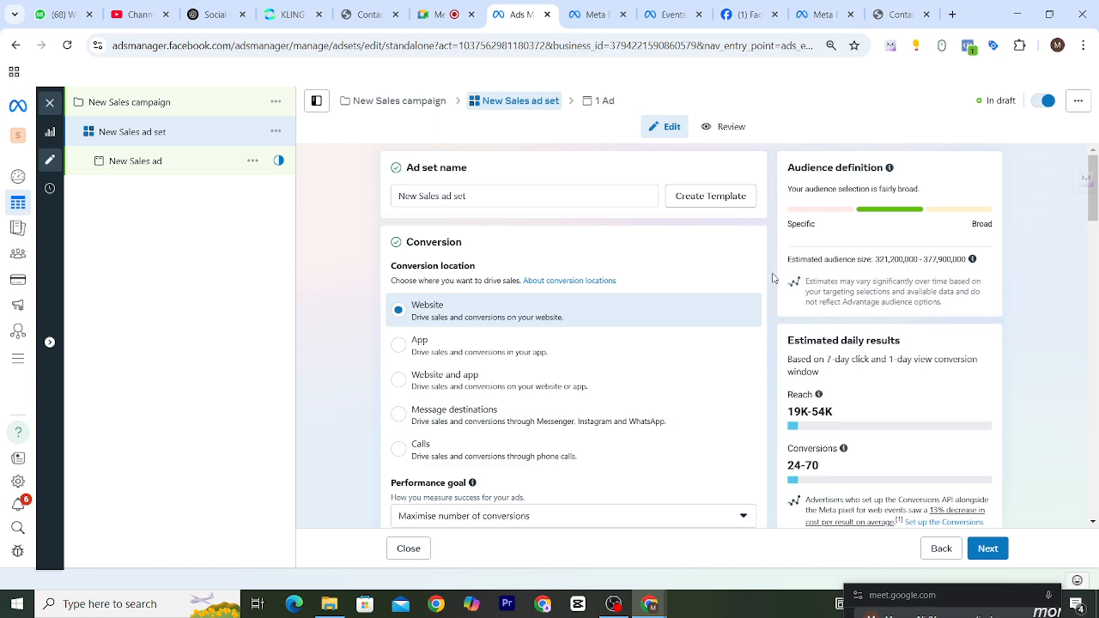
Add the Lookalike (IN, 3%) - mobile device contact us page view aud audience to the ad set's custom audiences.
scroll(755, 291, "down", 5)
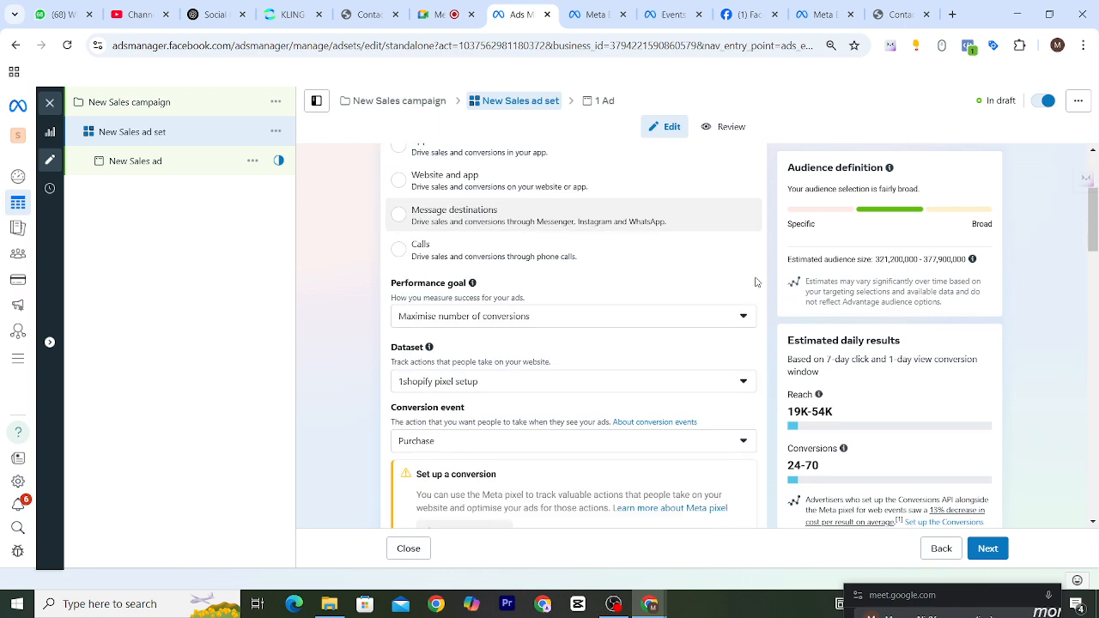
scroll(755, 283, "down", 4)
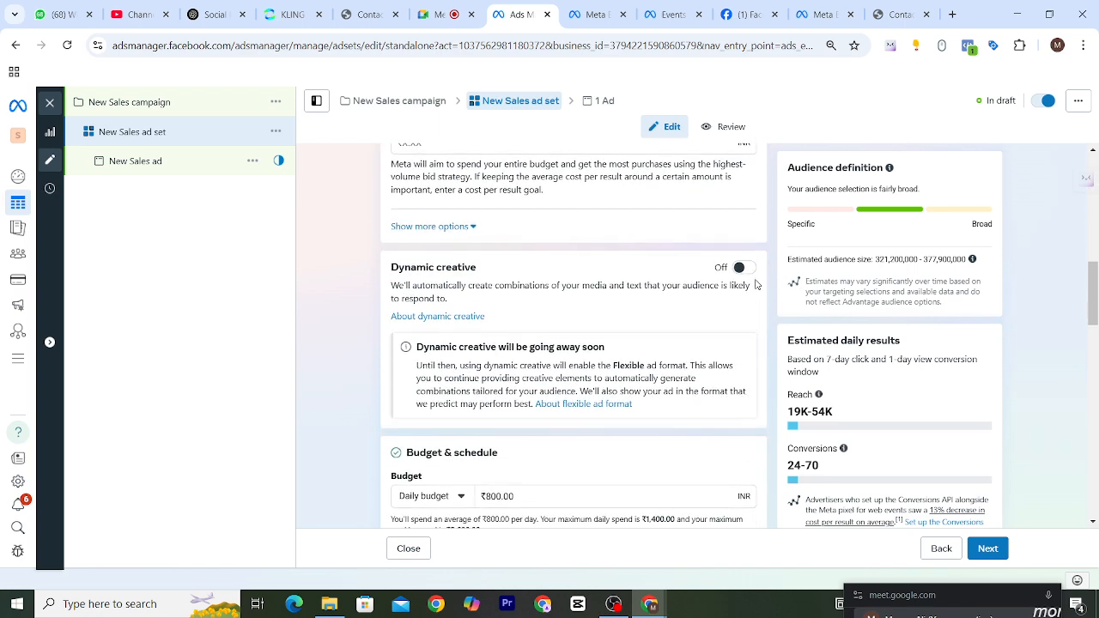
scroll(702, 353, "down", 7)
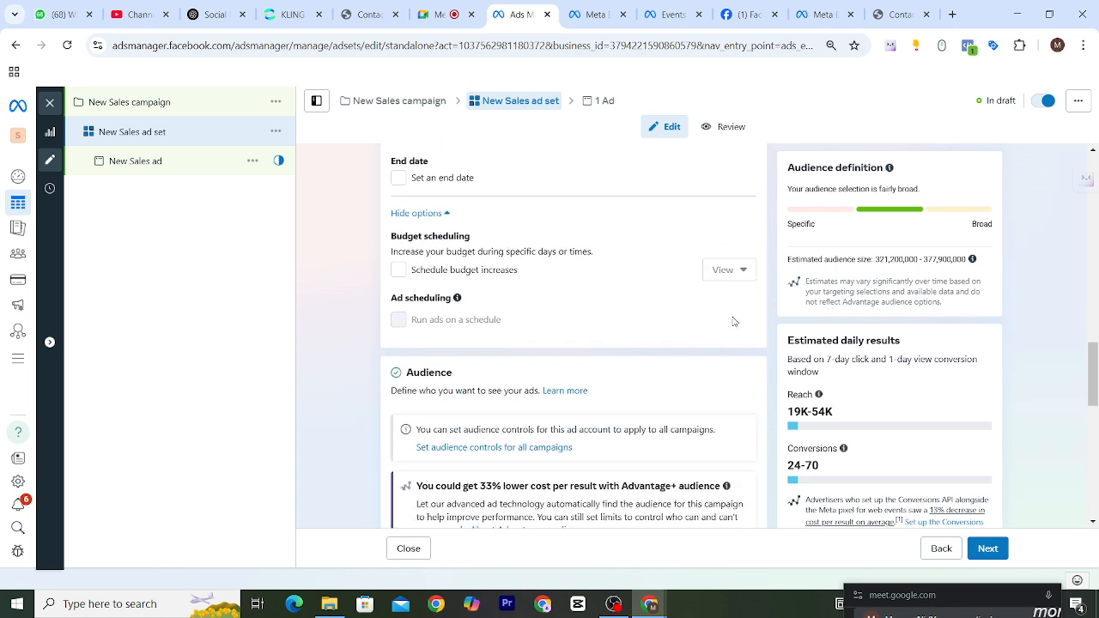
scroll(732, 321, "down", 4)
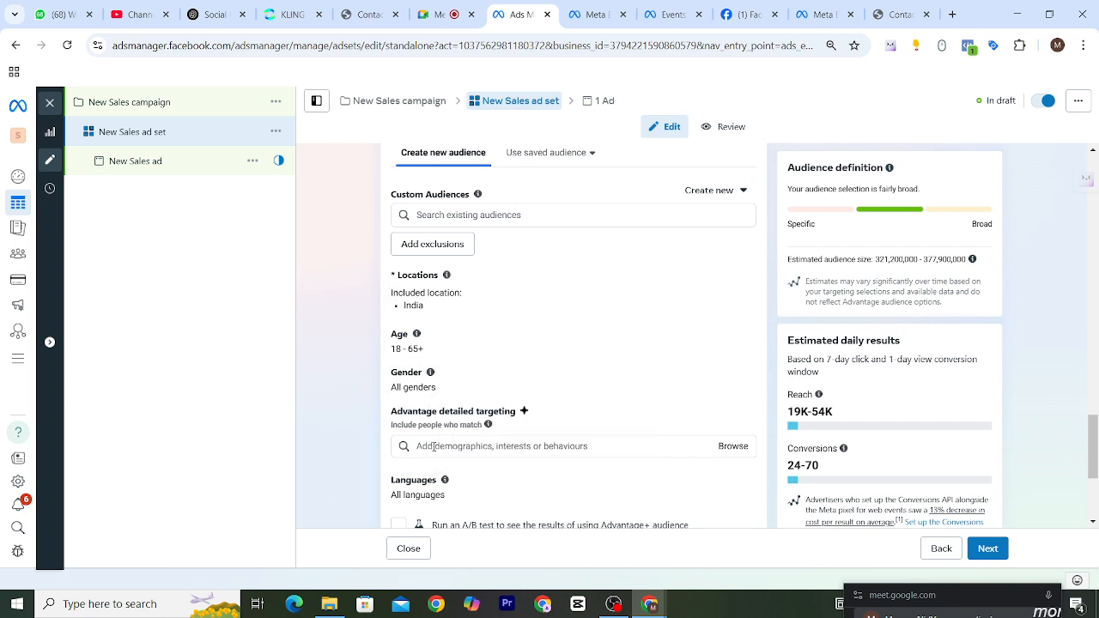
left_click(446, 215)
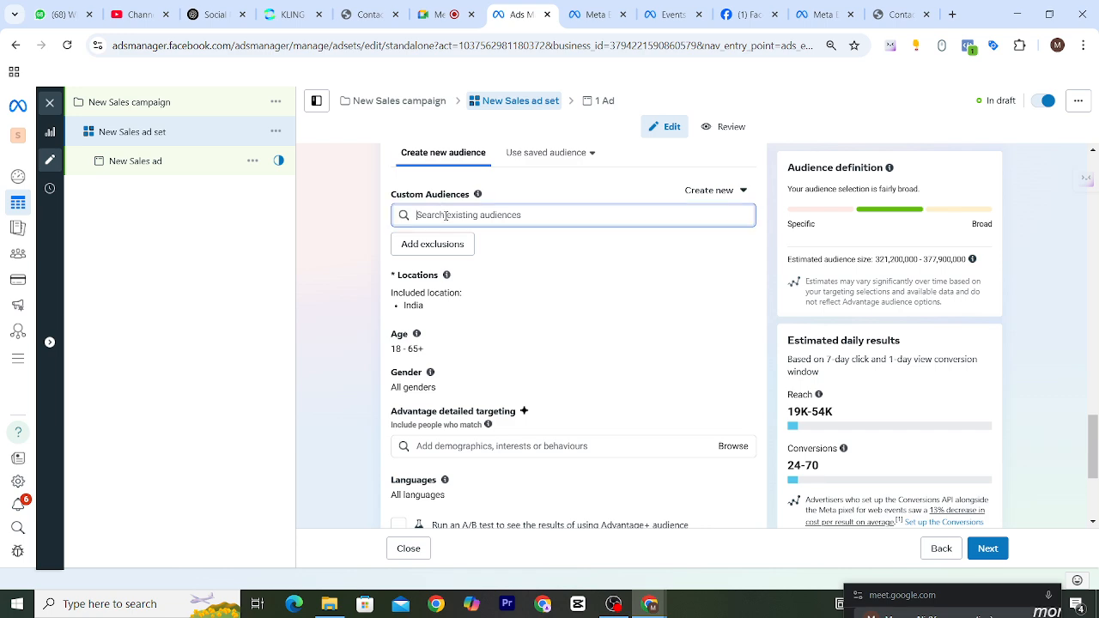
left_click(509, 215)
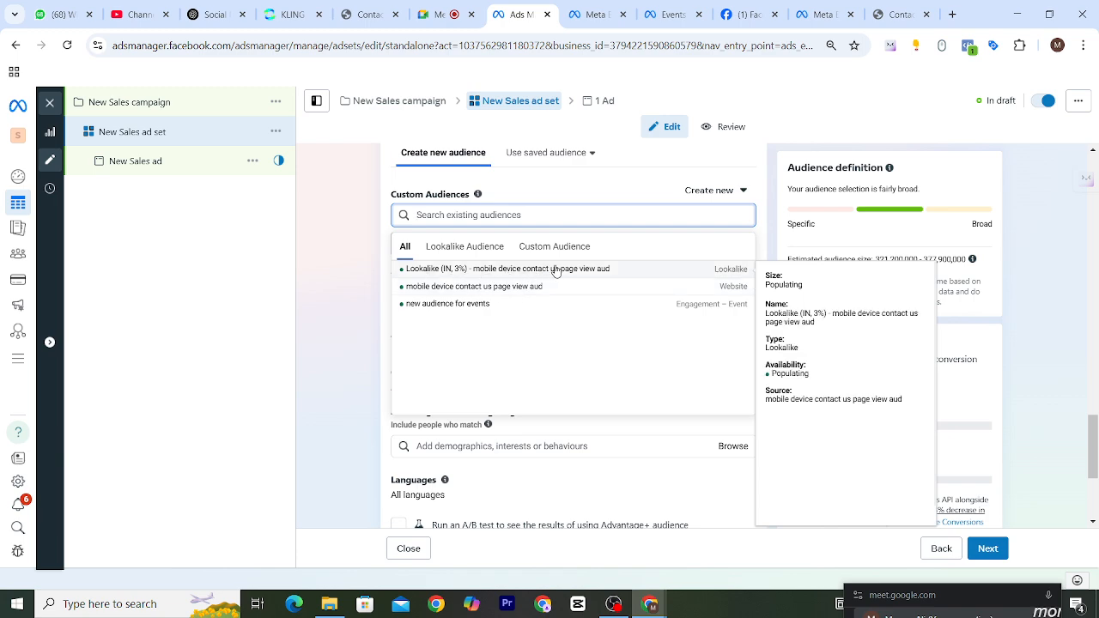
left_click(479, 272)
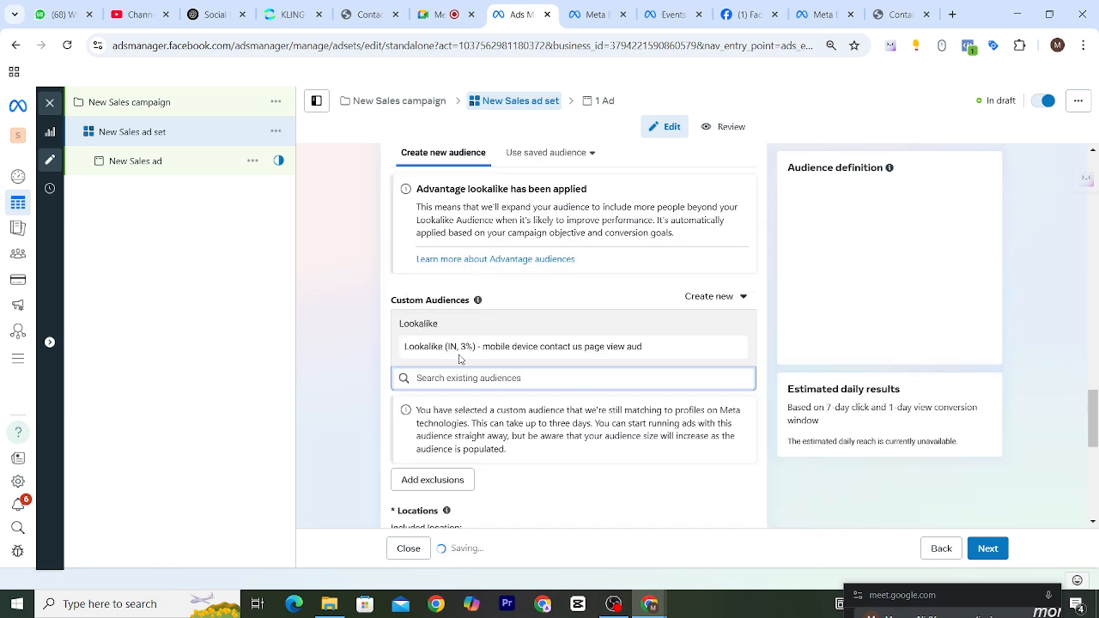
Add the website audience mobile device contact us page view aud to the ad set's custom audiences as well.
left_click(484, 375)
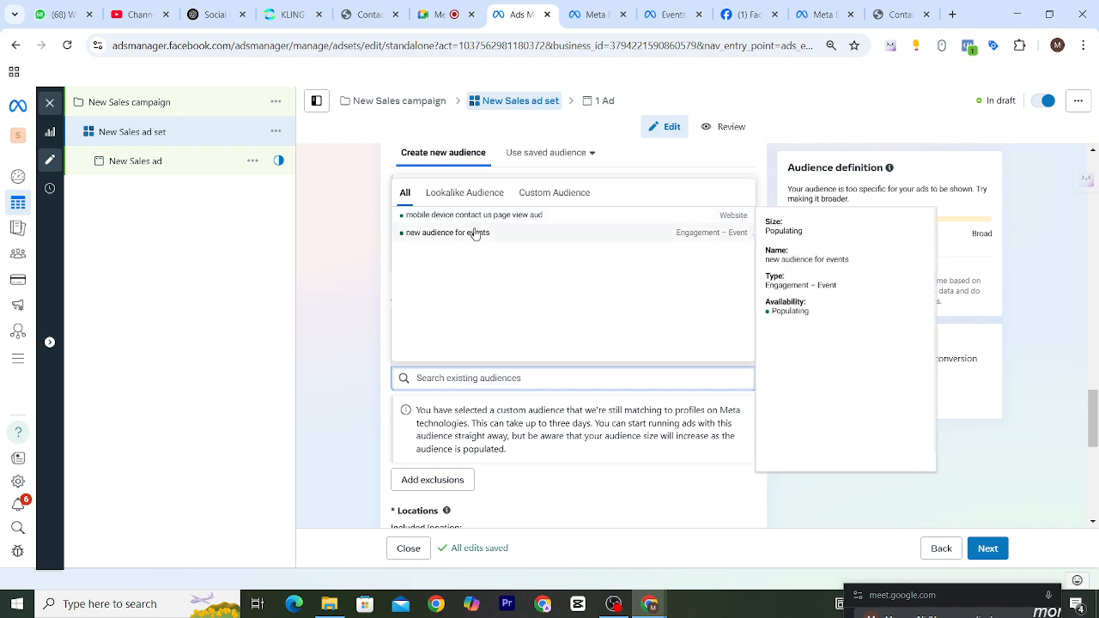
mouse_move(476, 225)
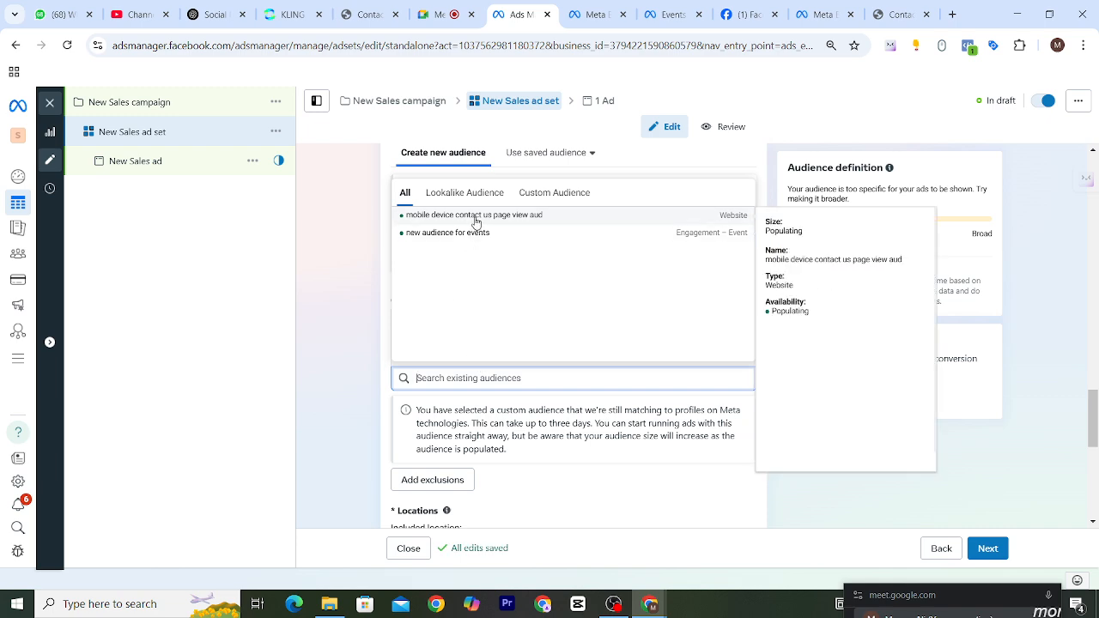
left_click(476, 222)
left_click(481, 361)
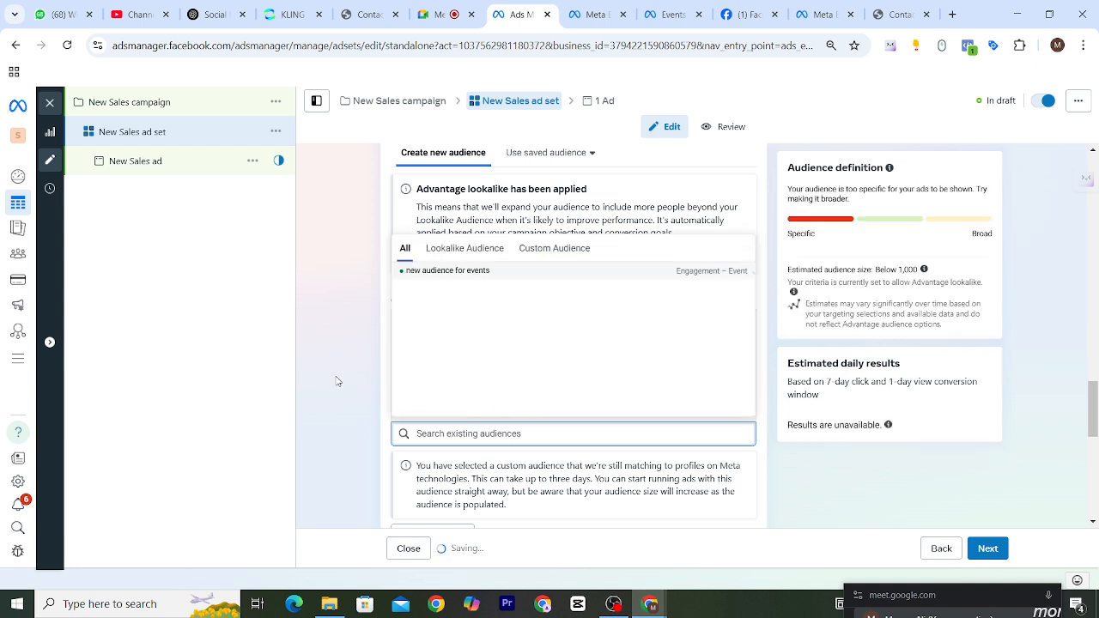
left_click(334, 337)
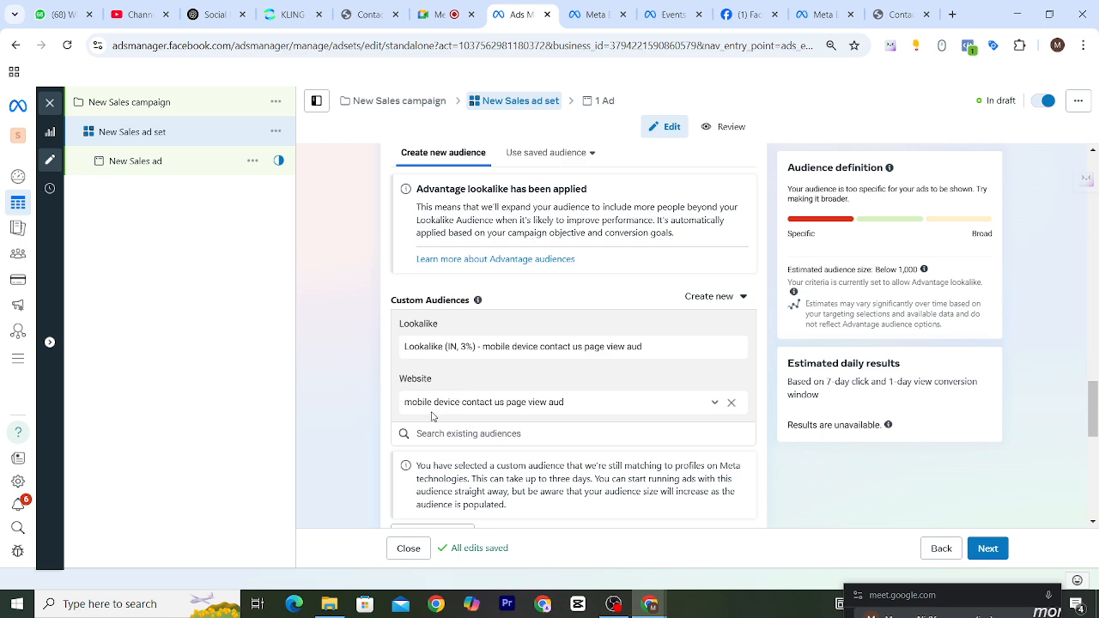
scroll(533, 378, "down", 3)
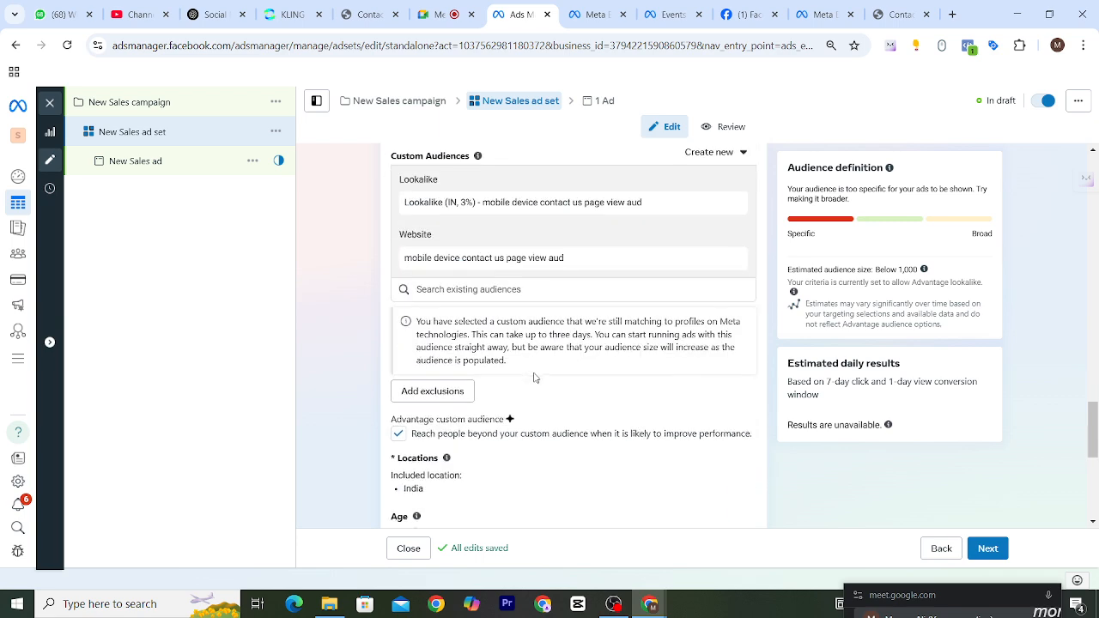